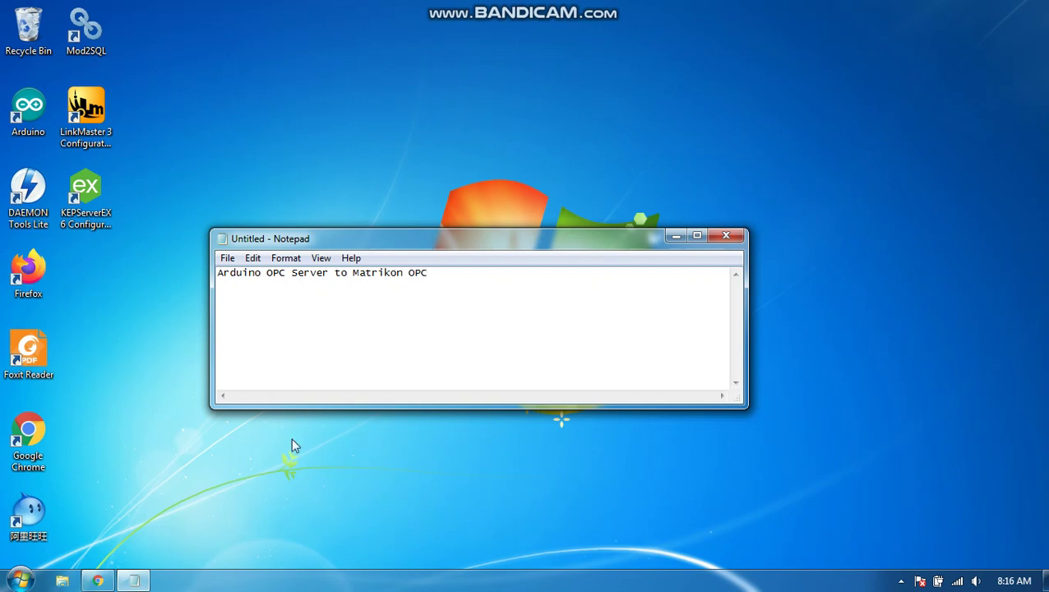
Step: Locate MatrikonOPC Explorer among the installed programs, then launch the Arduino IDE
left_click(20, 582)
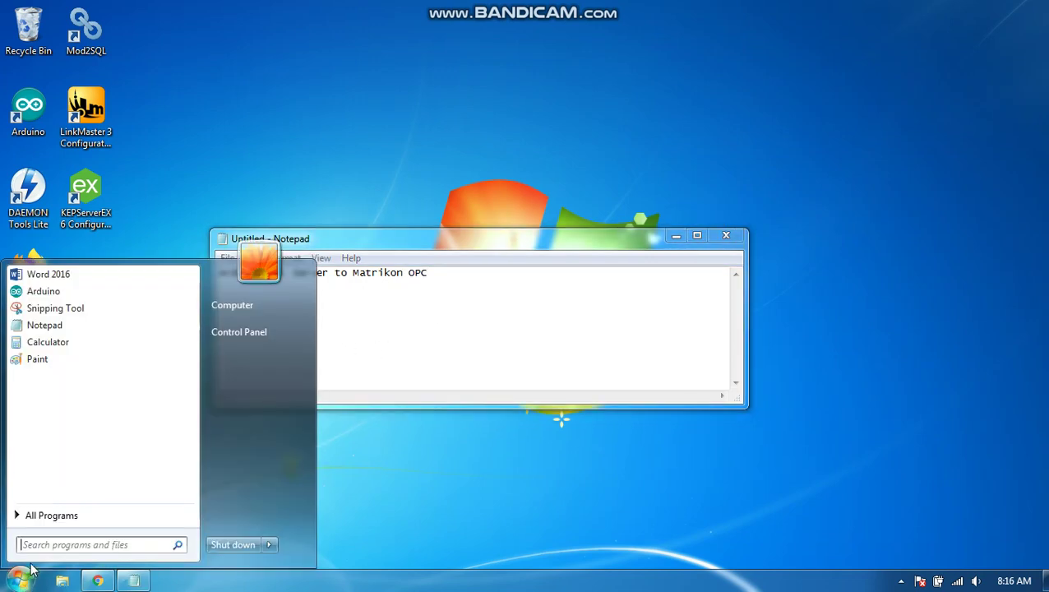
left_click(49, 516)
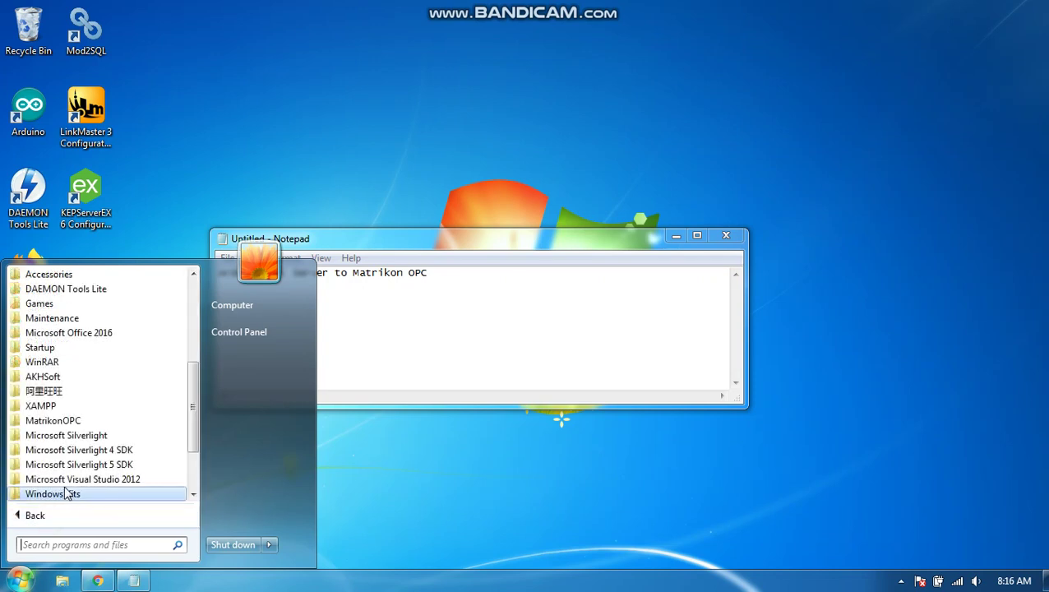
scroll(70, 493, "down", 1)
left_click(62, 381)
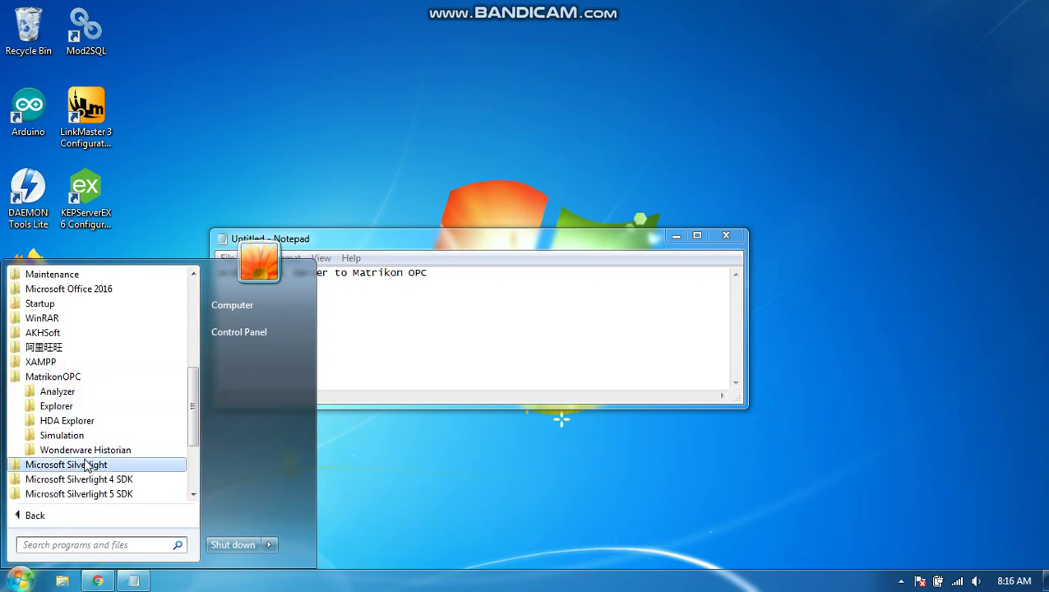
left_click(69, 411)
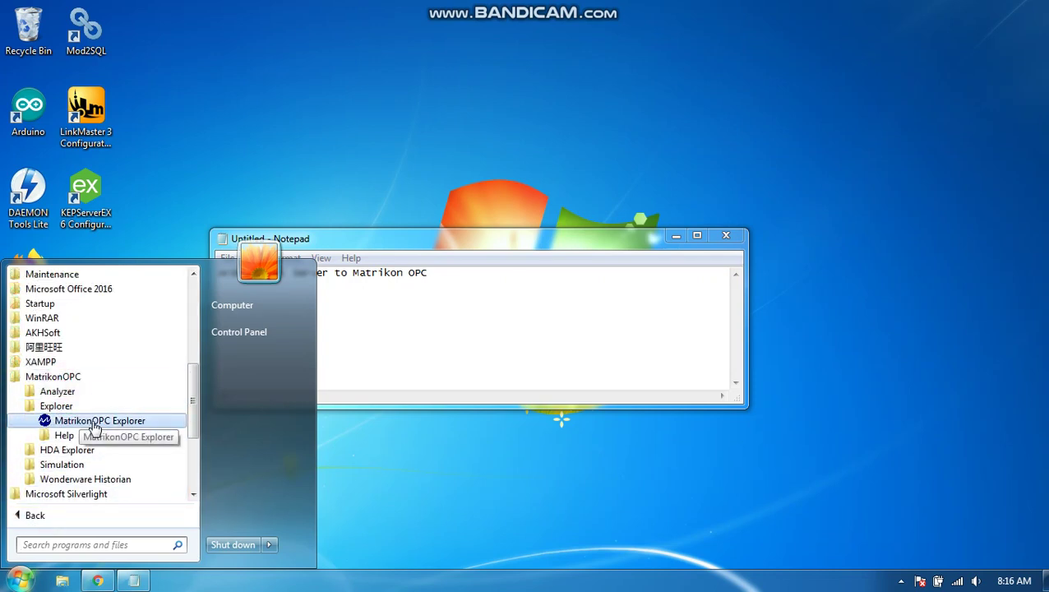
scroll(90, 423, "up", 7)
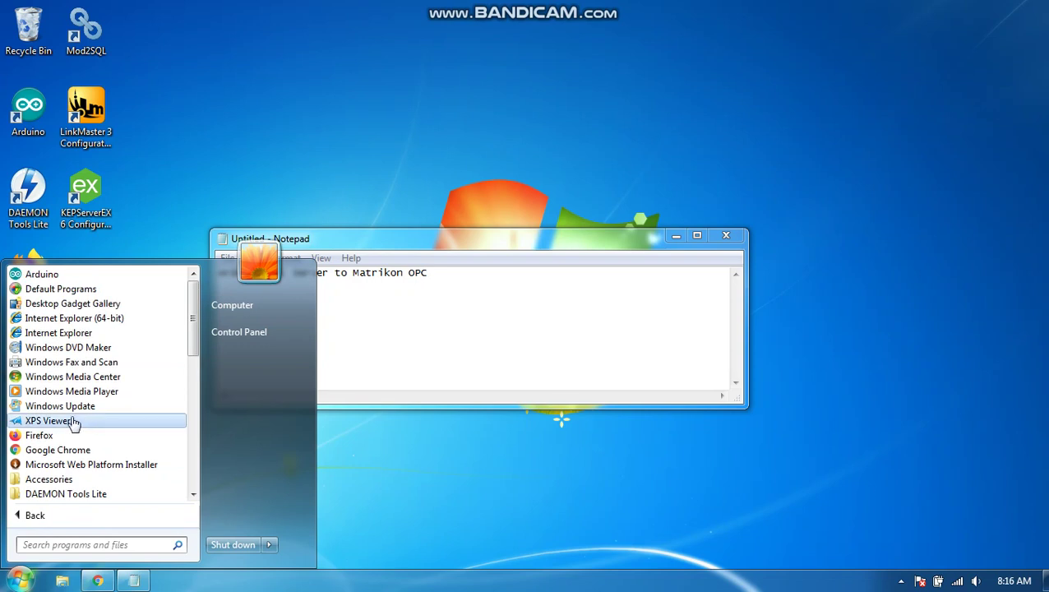
left_click(41, 283)
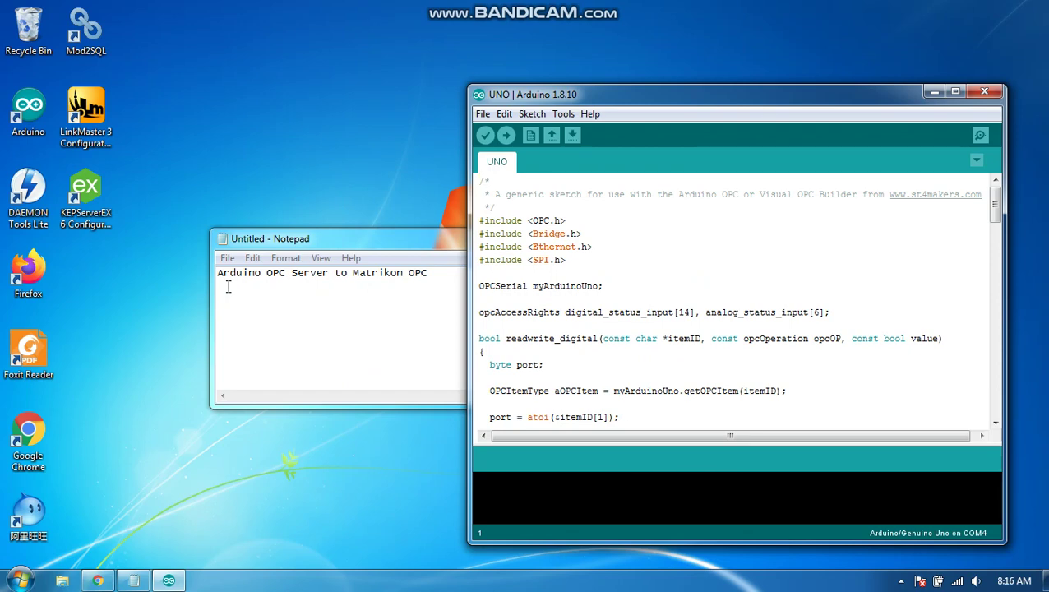
Step: Open the Library Manager from the UNO sketch and reposition the sketch window on the desktop
left_click(486, 114)
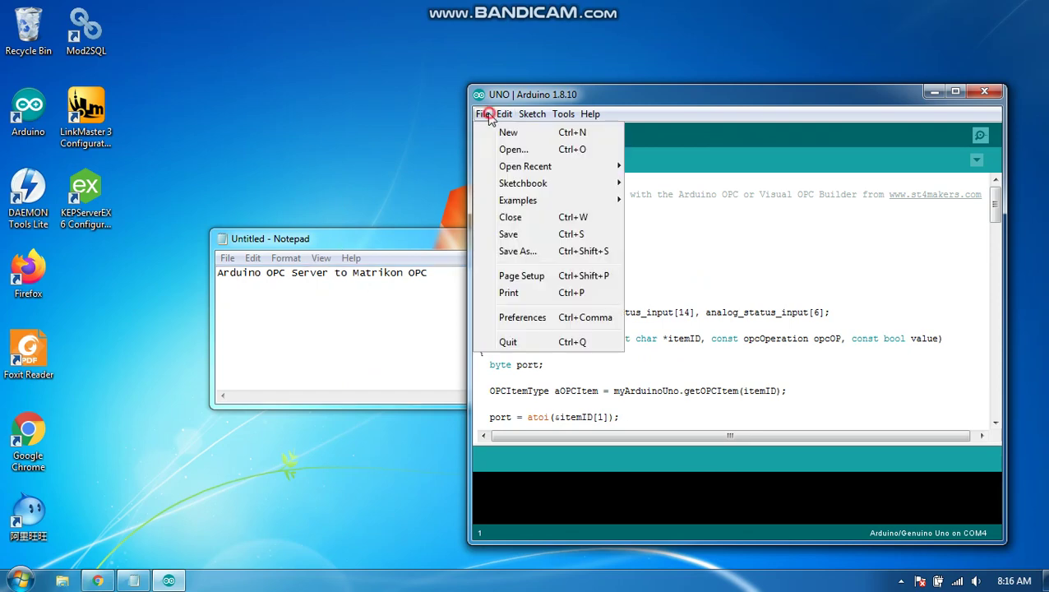
left_click(487, 114)
left_click(532, 114)
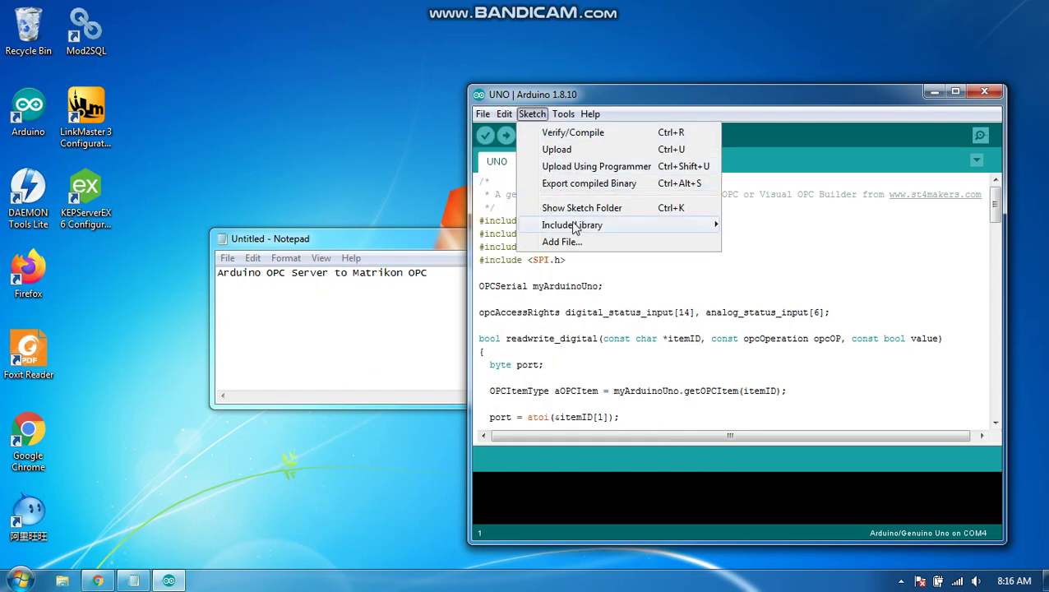
mouse_move(574, 228)
left_click(754, 180)
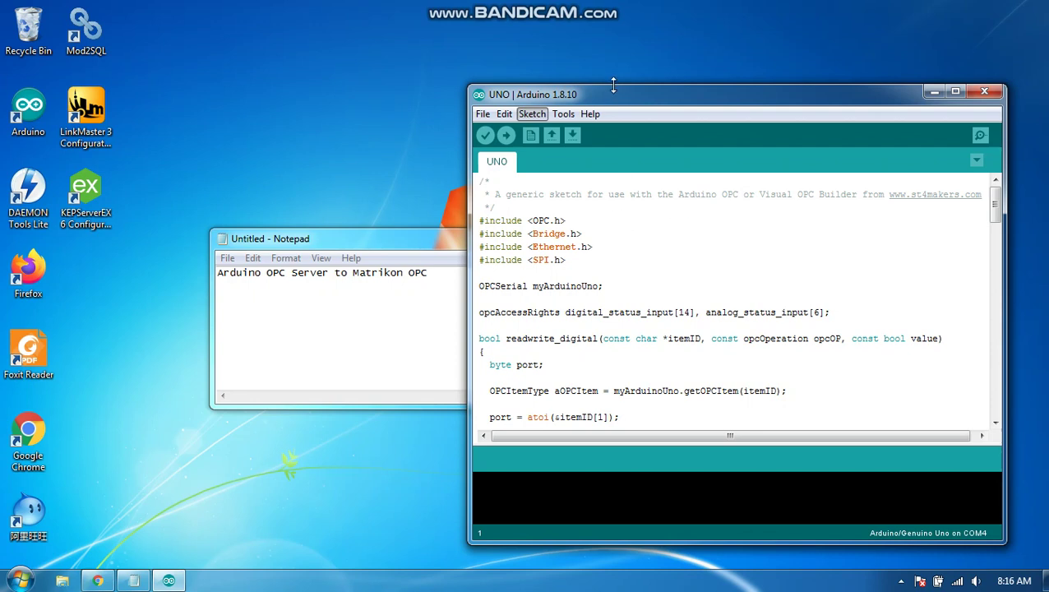
left_click_drag(615, 99, 442, 52)
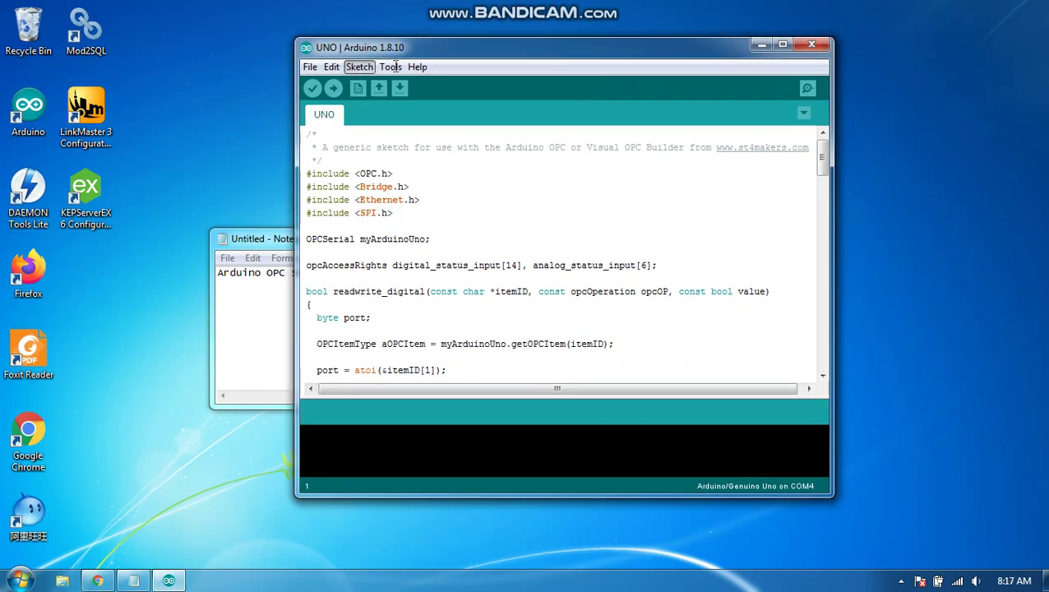
key("ctrl+shift+i")
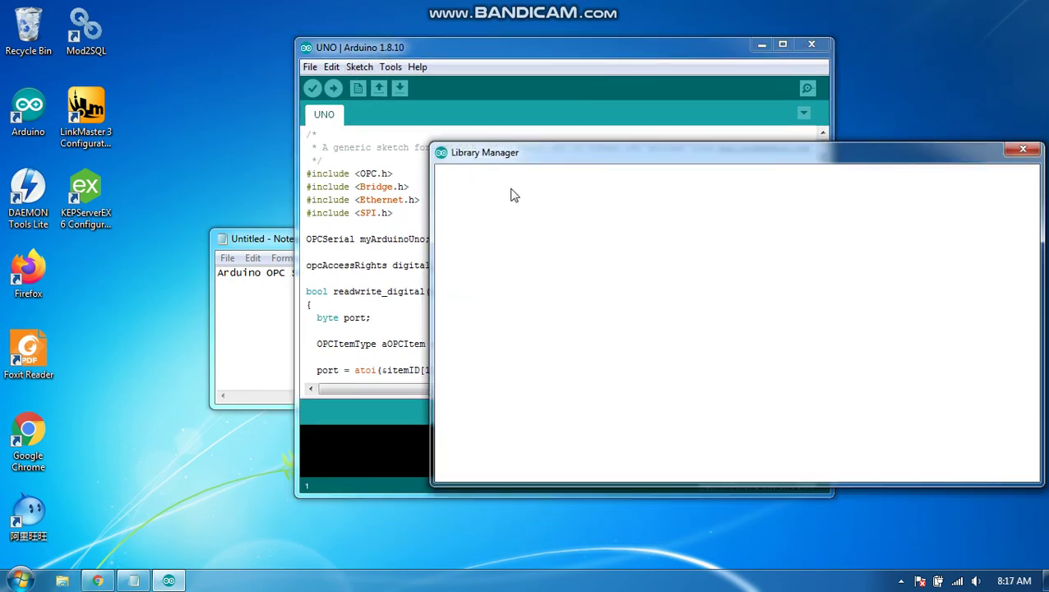
Step: Search the Library Manager for OPC, check the versions offered for the Arduino OPC Server library, and close the manager
left_click(519, 195)
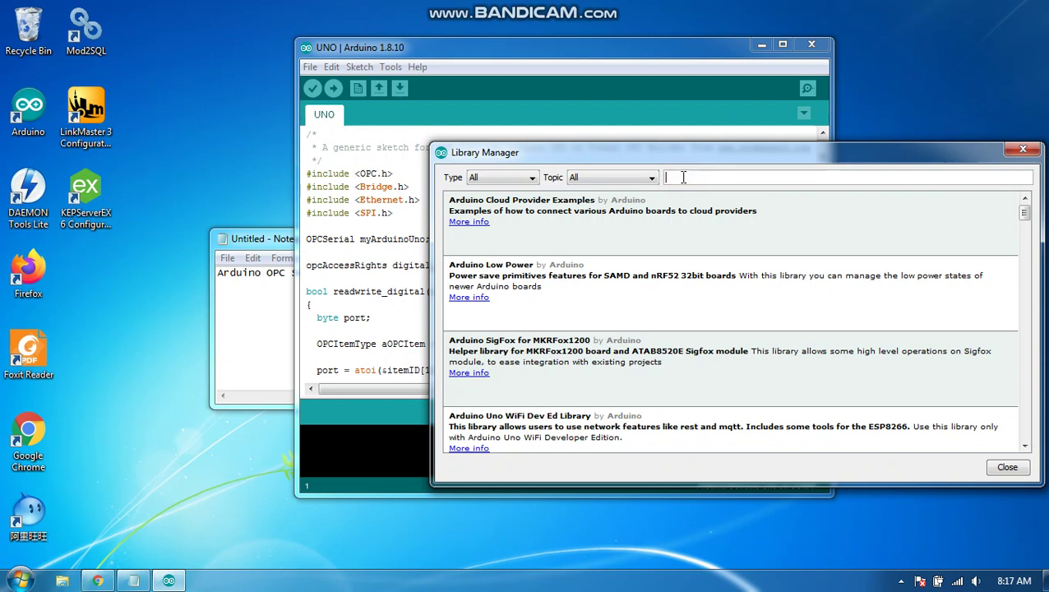
type("OPC")
mouse_move(645, 211)
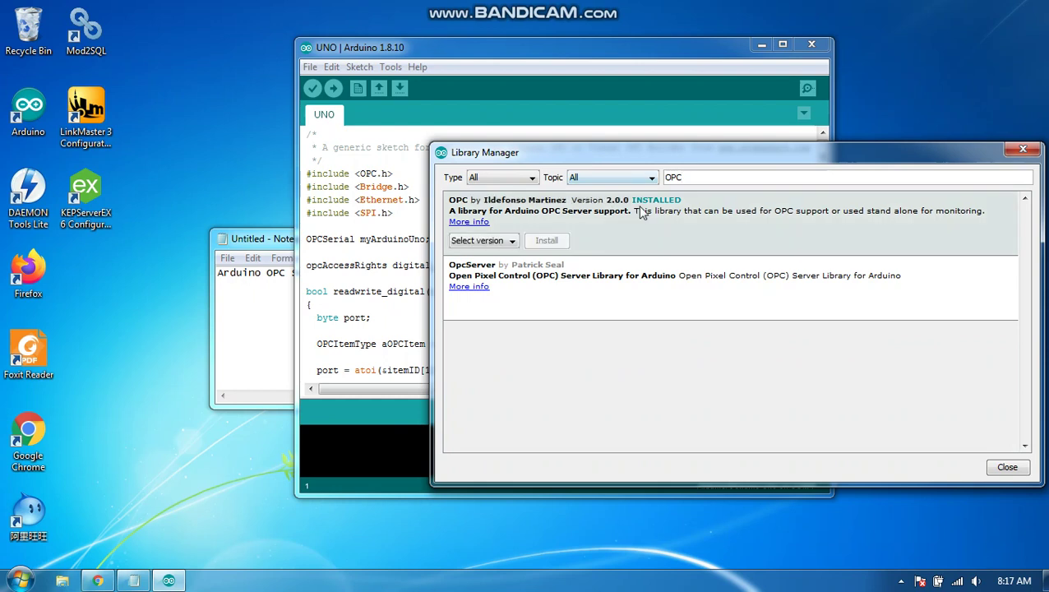
left_click(511, 241)
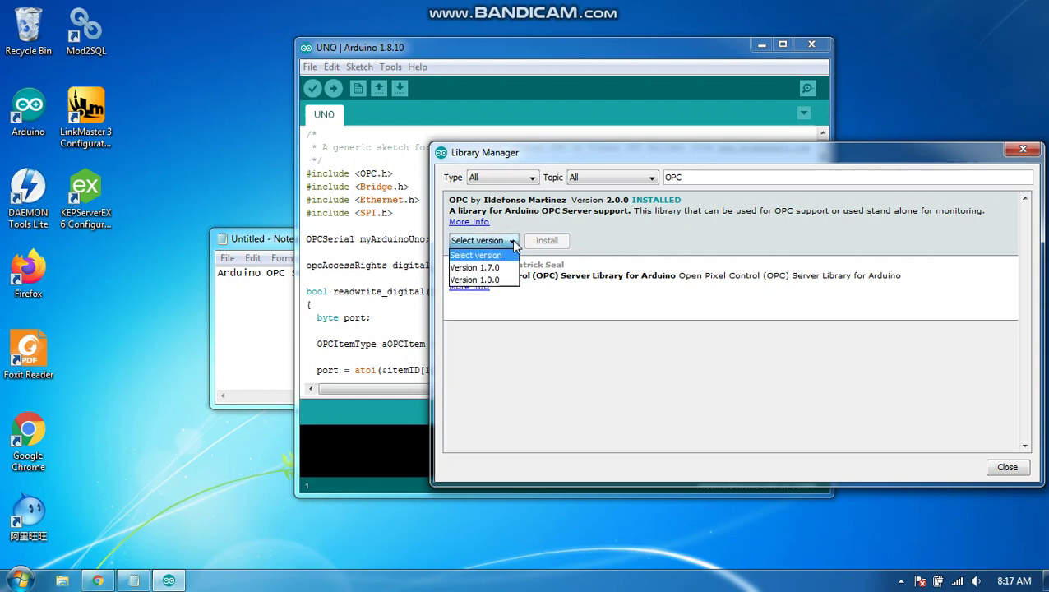
left_click(513, 242)
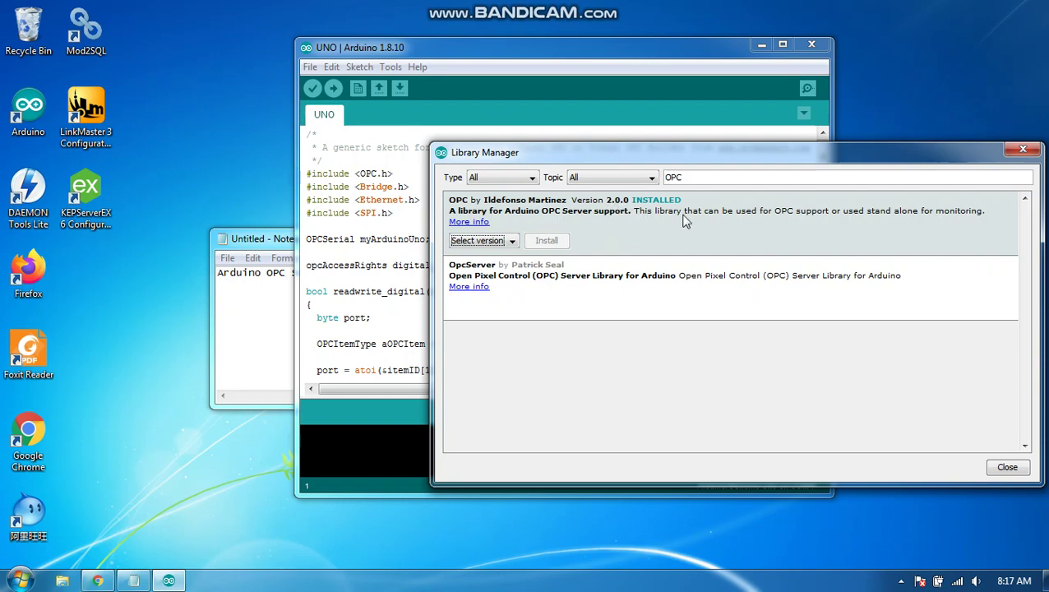
left_click(1026, 151)
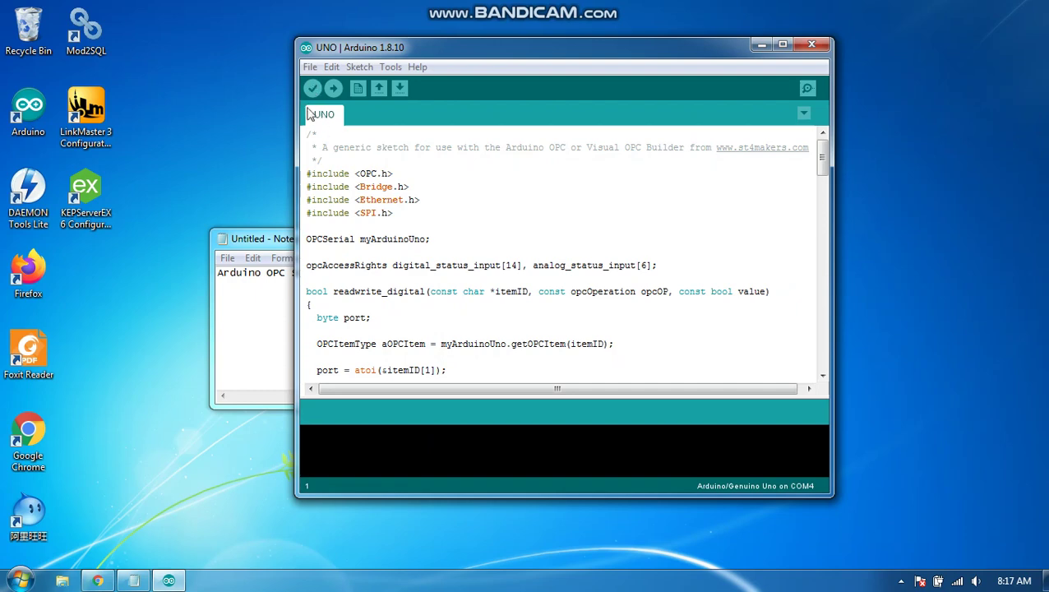
Step: Open the UNO example from the OPC library and upload it to the Arduino Uno board
left_click(311, 69)
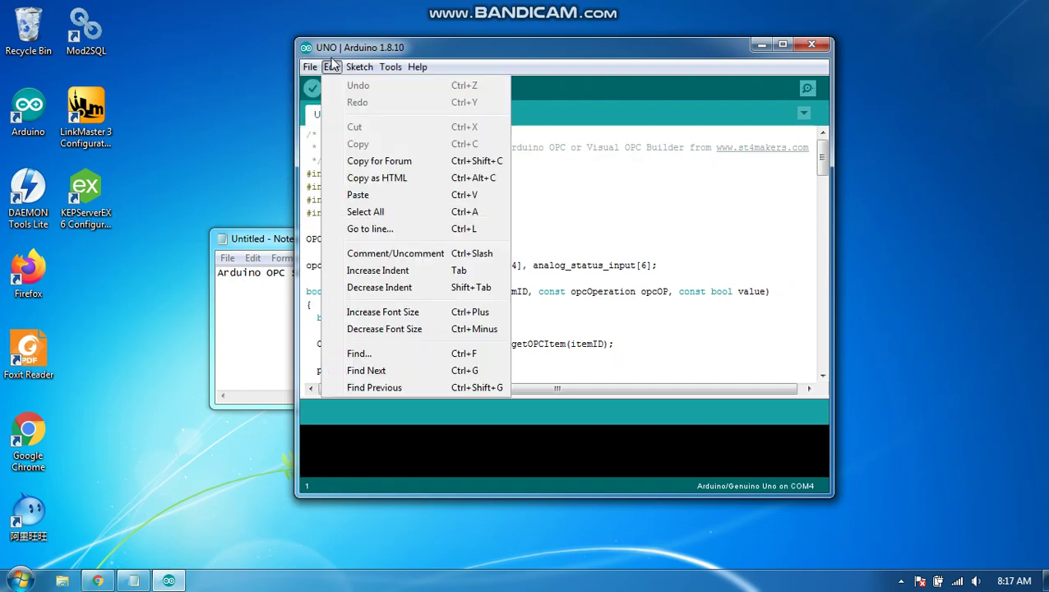
left_click(356, 154)
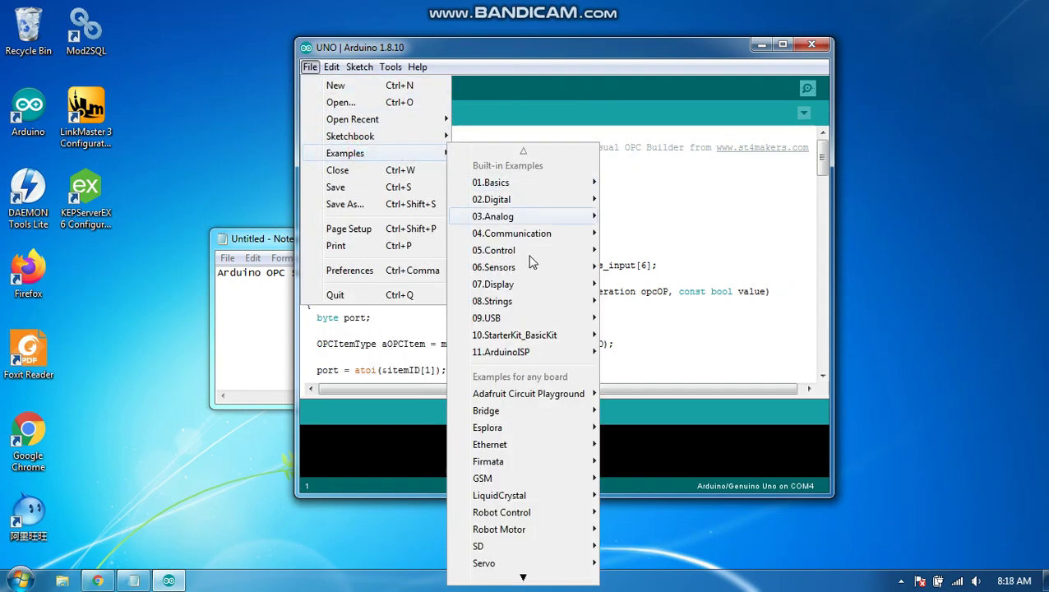
scroll(525, 551, "down", 5)
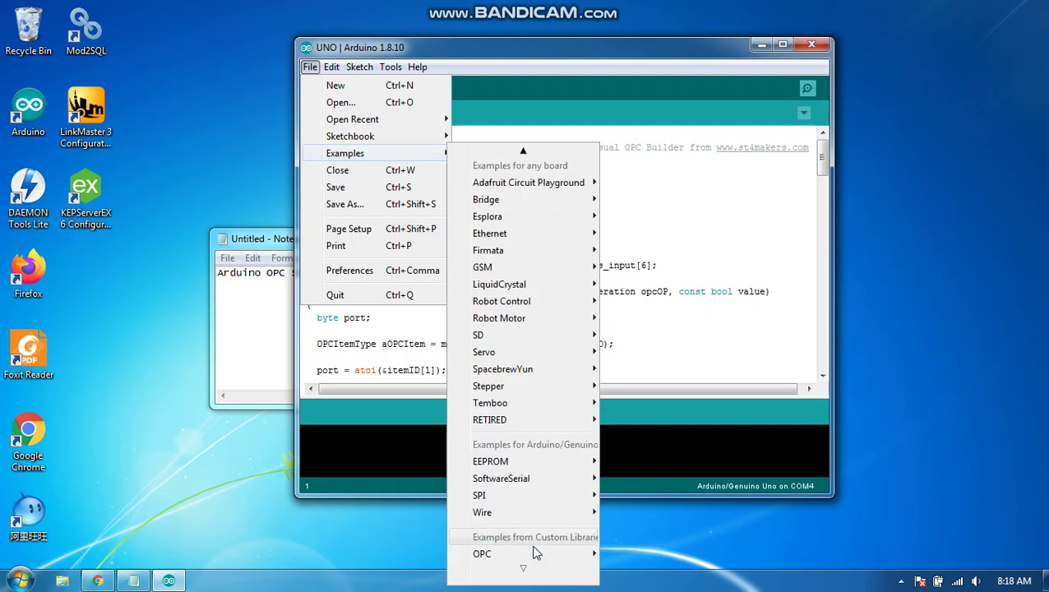
mouse_move(533, 553)
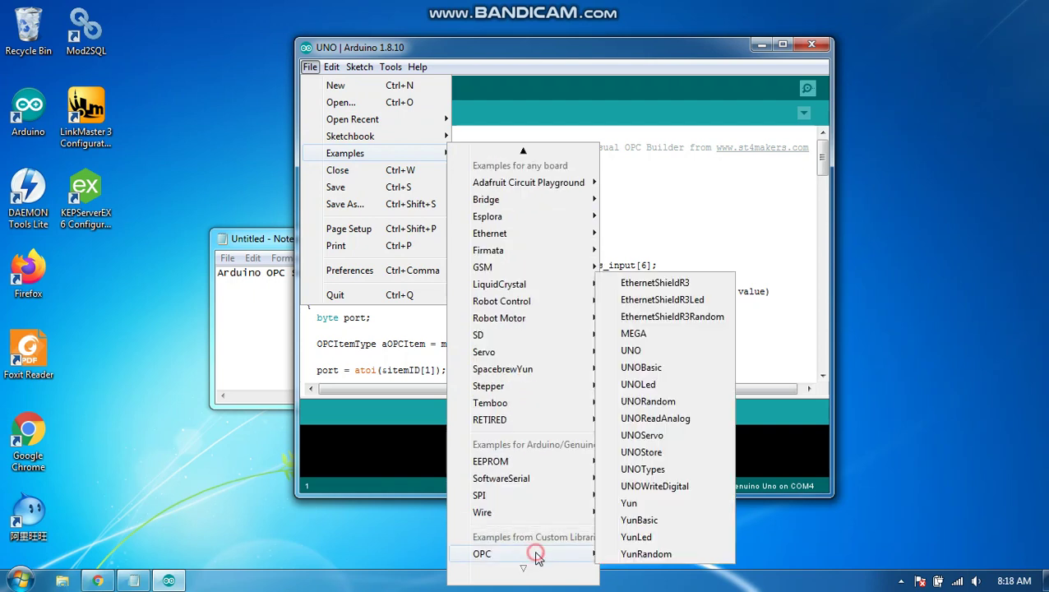
left_click(630, 351)
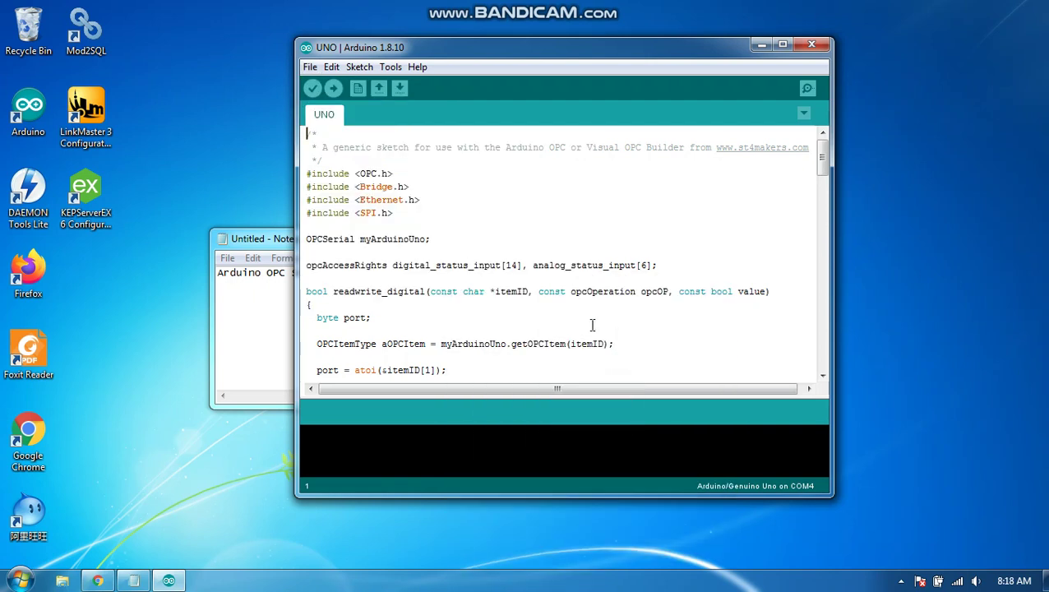
left_click(333, 89)
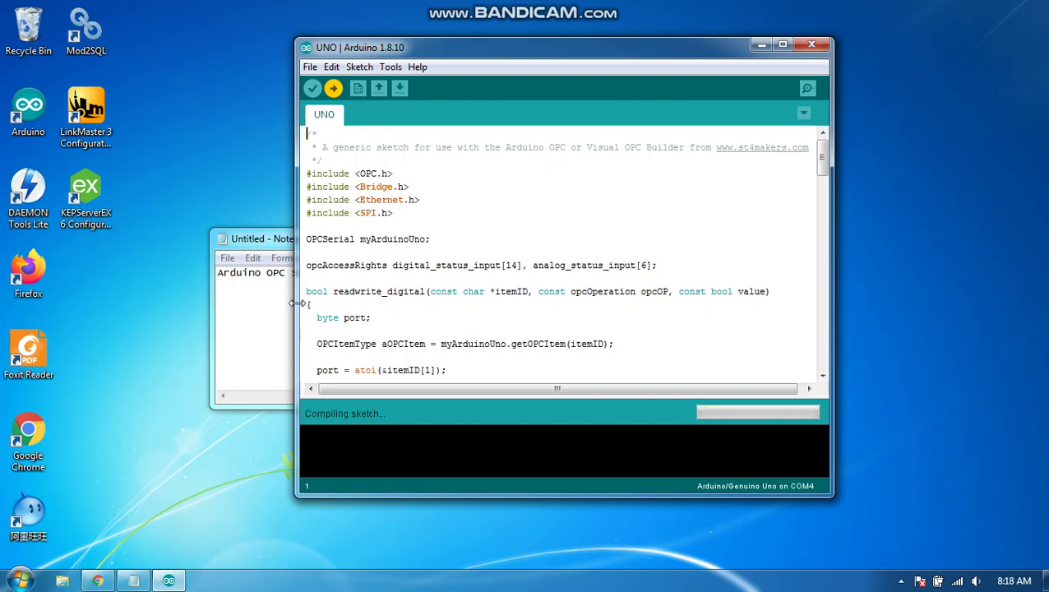
Step: Switch to the Notepad note and add the line "download arduino opc server" below the title
left_click(247, 299)
left_click(445, 279)
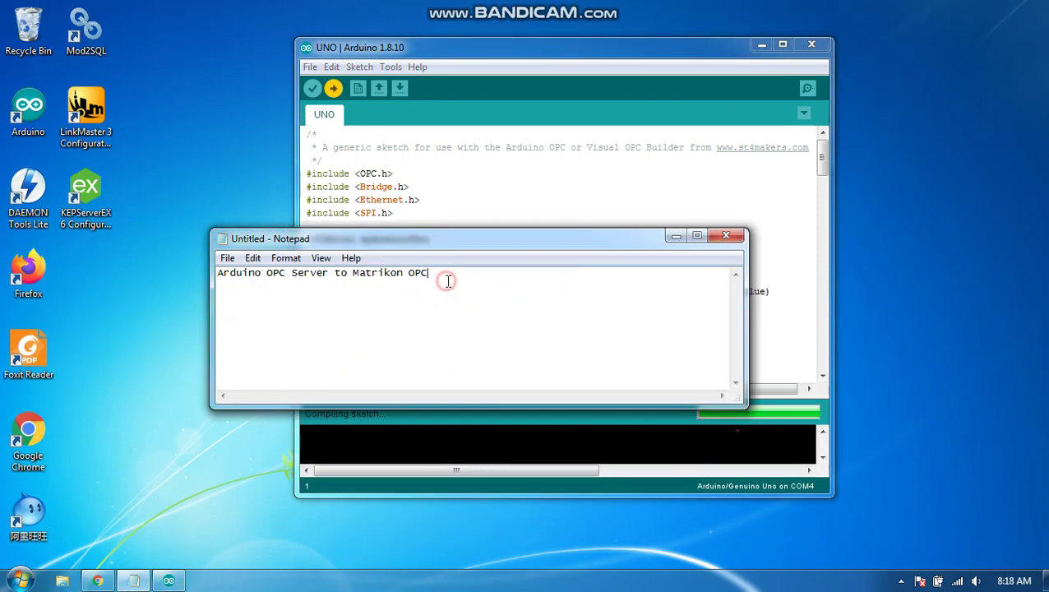
key("Return")
type("downl")
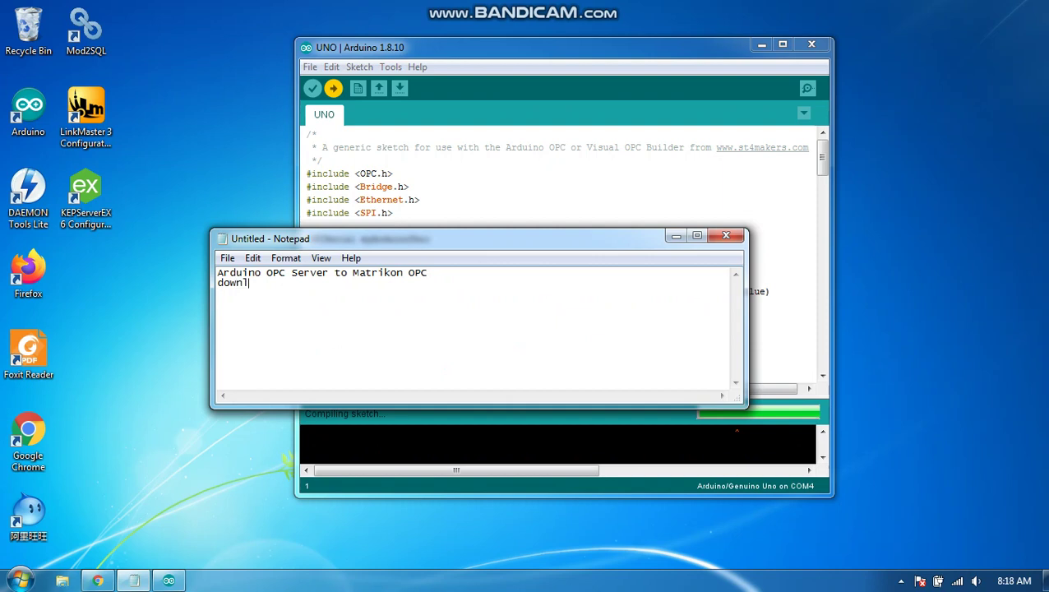
type("oad arduino opc server")
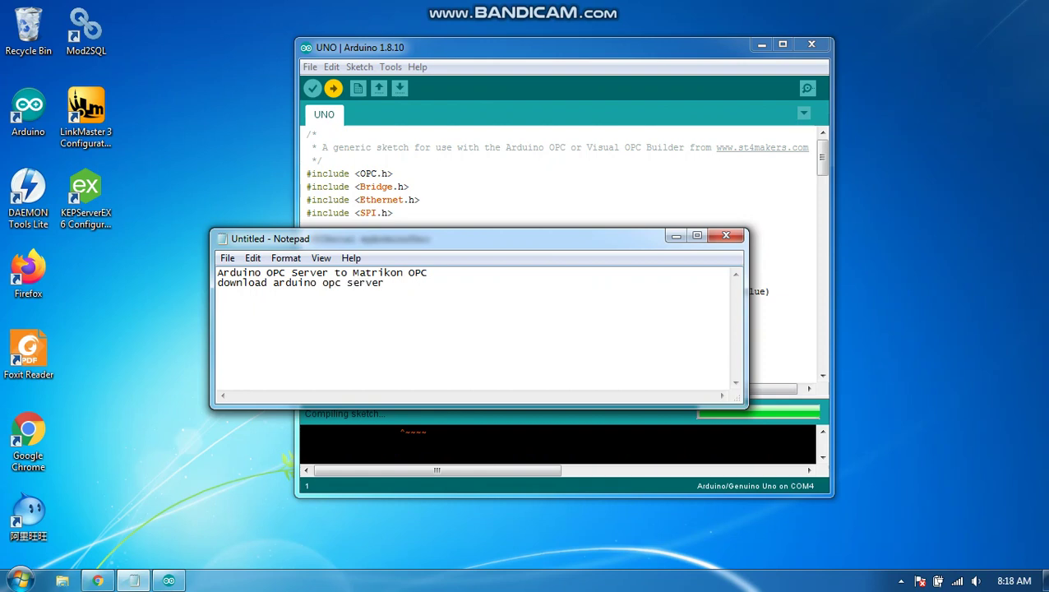
Step: Cut the line "download arduino opc server" from the note and minimize Notepad
left_click_drag(412, 290, 215, 285)
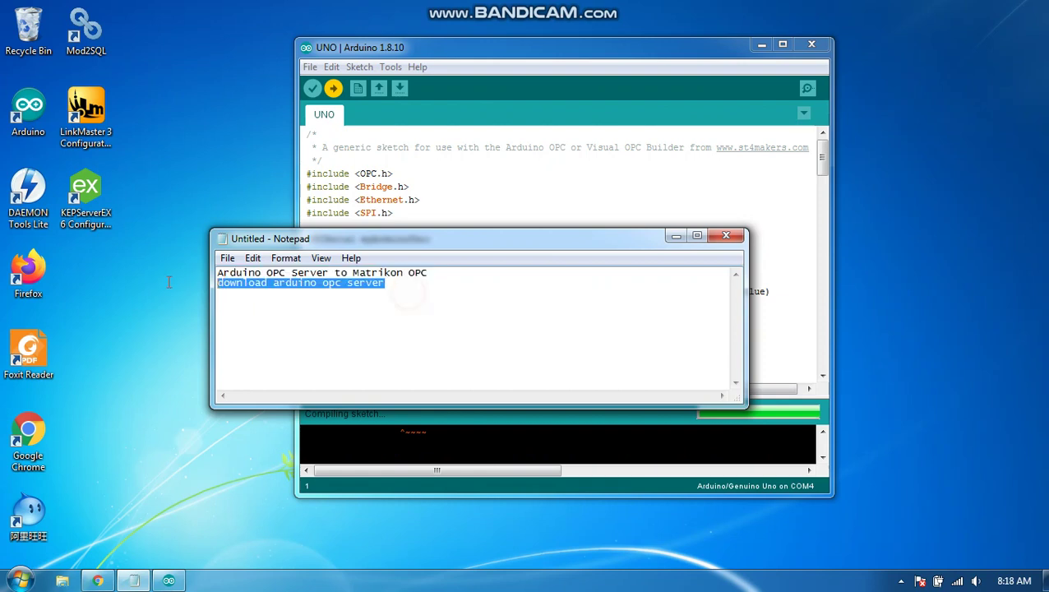
left_click(171, 286)
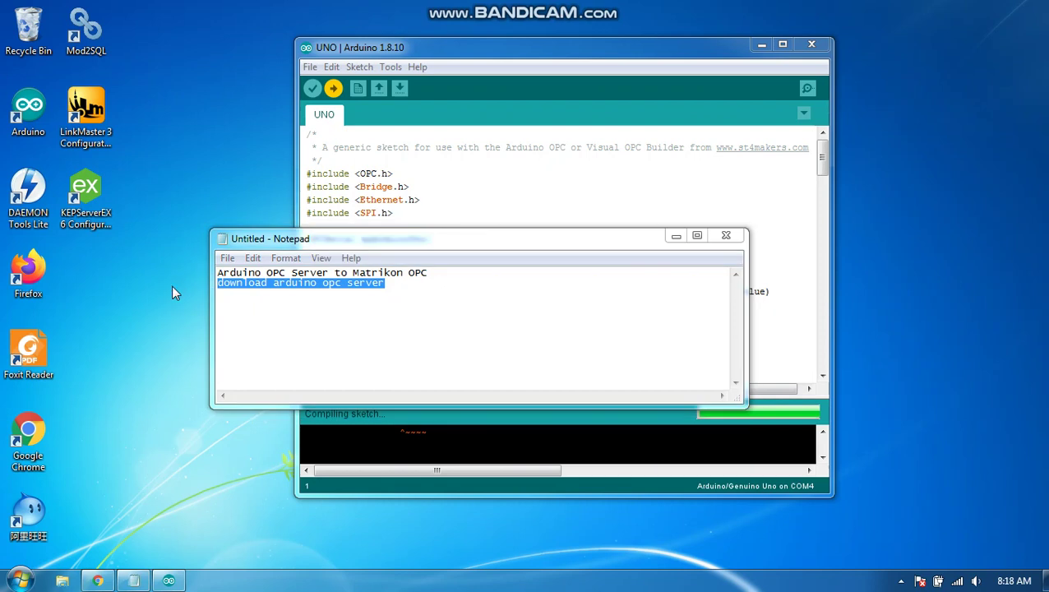
left_click(226, 290)
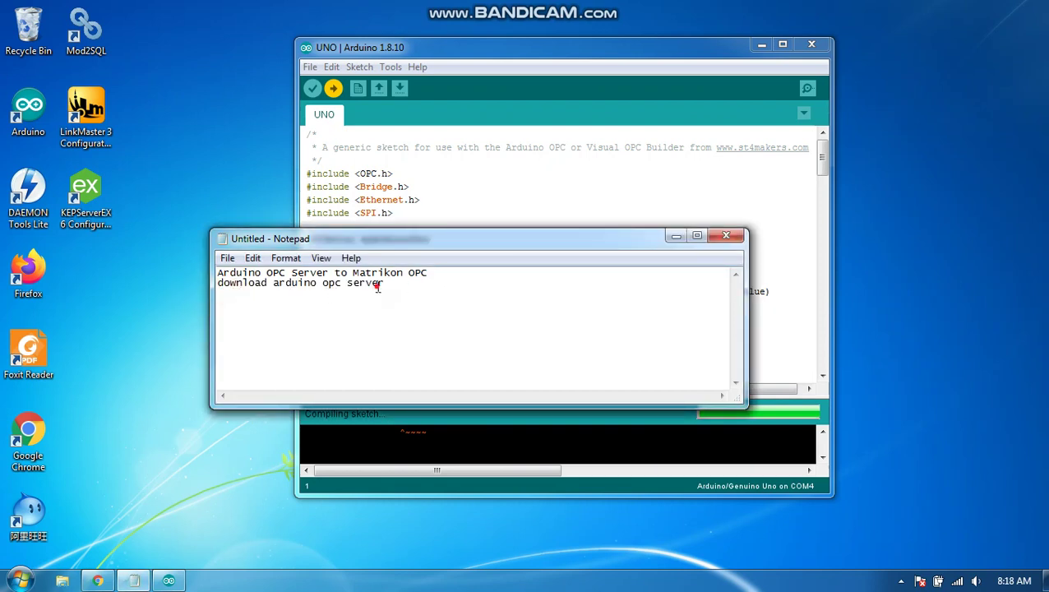
left_click_drag(380, 287, 194, 284)
key("ctrl+x")
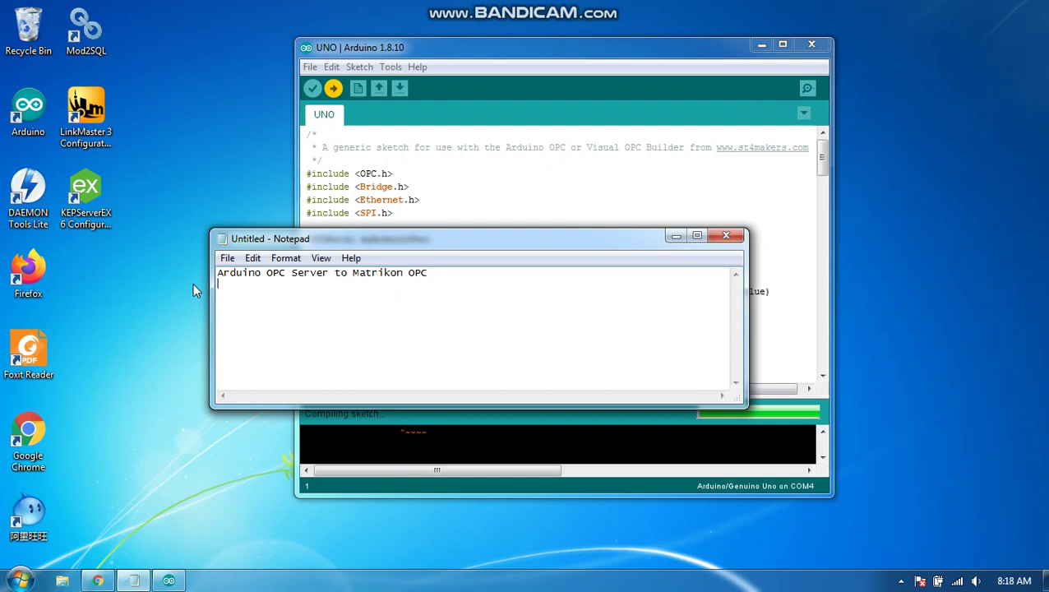
left_click(676, 237)
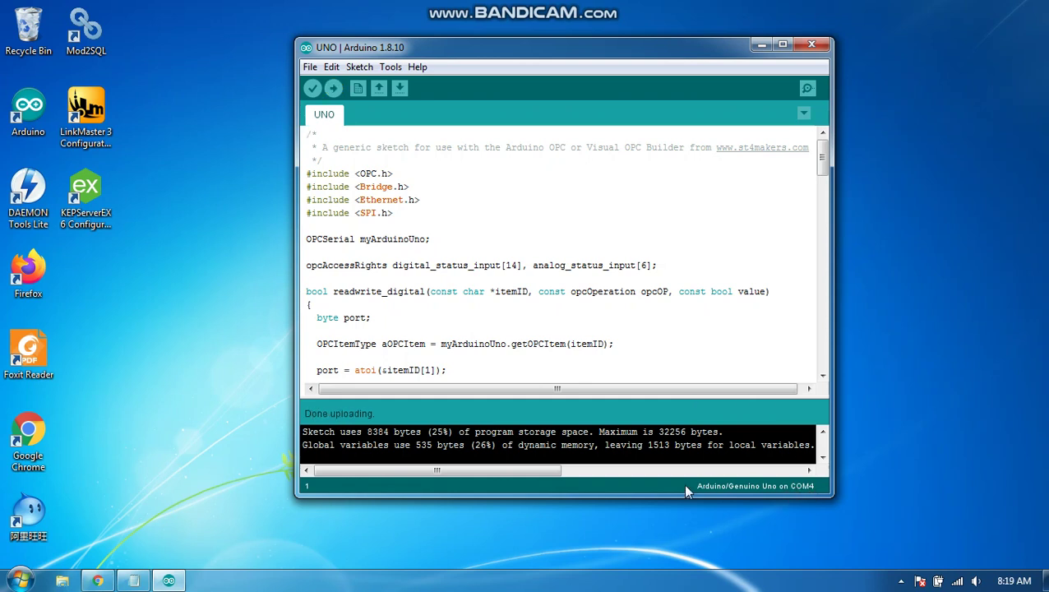
Step: Switch to Windows Explorer and open the arduinoopcserver_2_0 folder in Downloads
left_click(20, 581)
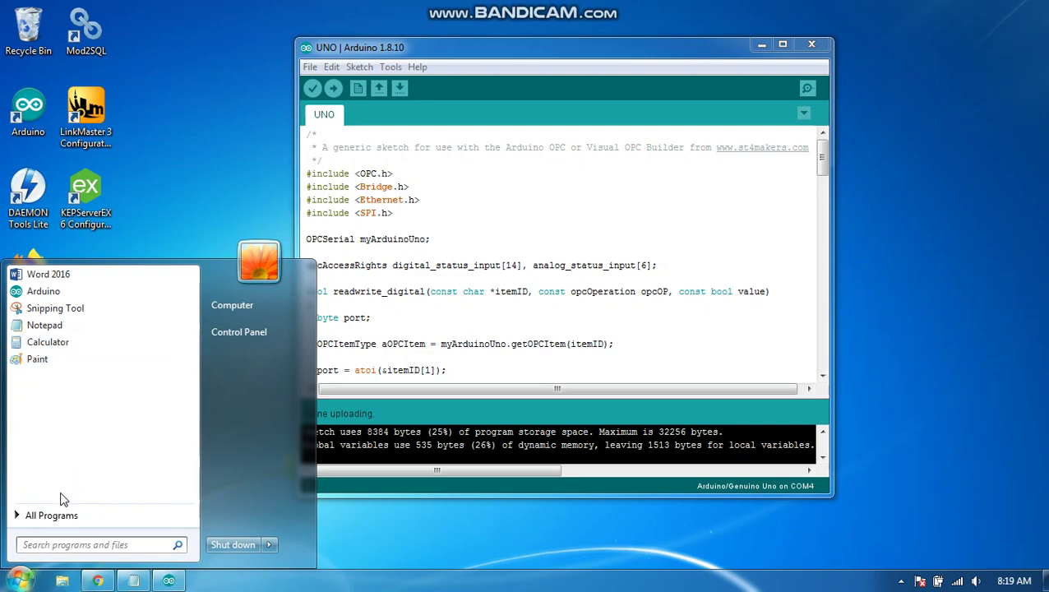
left_click(226, 307)
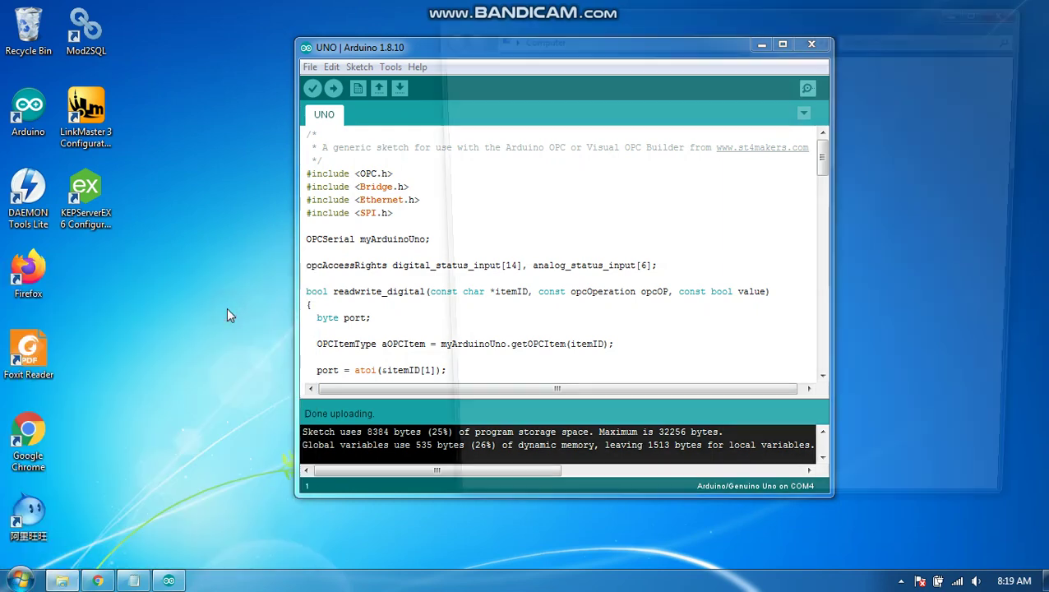
left_click(477, 123)
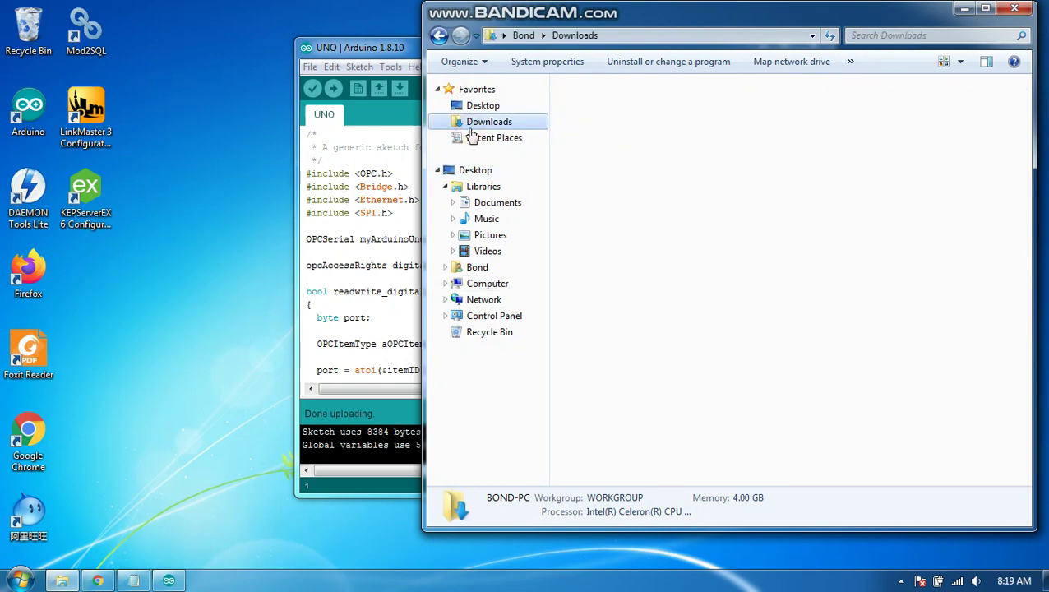
double_click(596, 132)
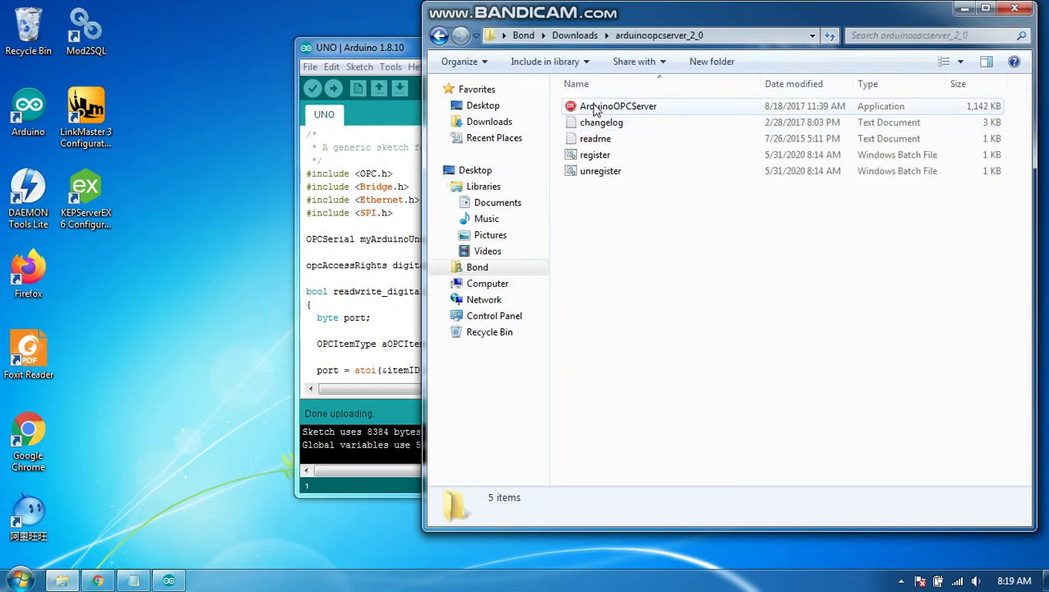
Step: Run the register batch file as administrator to register the Arduino OPC server
left_click(593, 156)
right_click(594, 156)
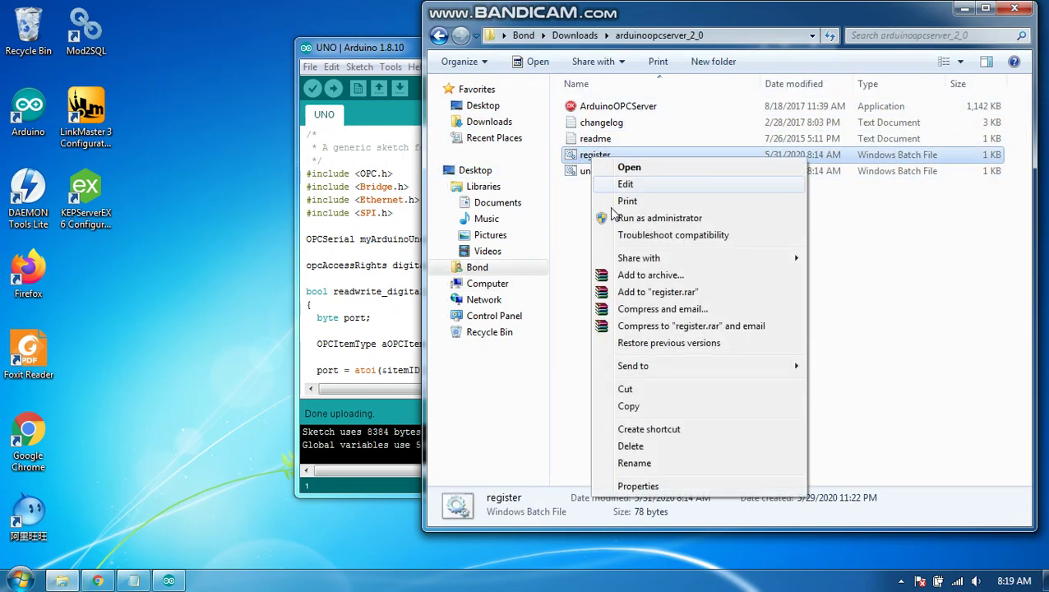
left_click(622, 223)
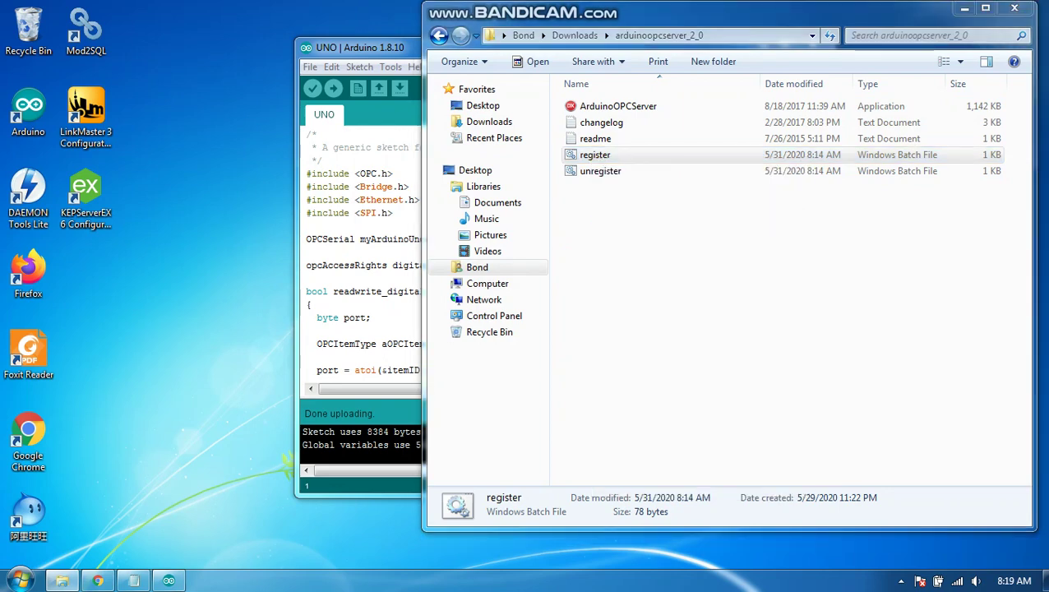
Step: Launch the ArduinoOPCServer application and bring up its window from the notification area
left_click(588, 111)
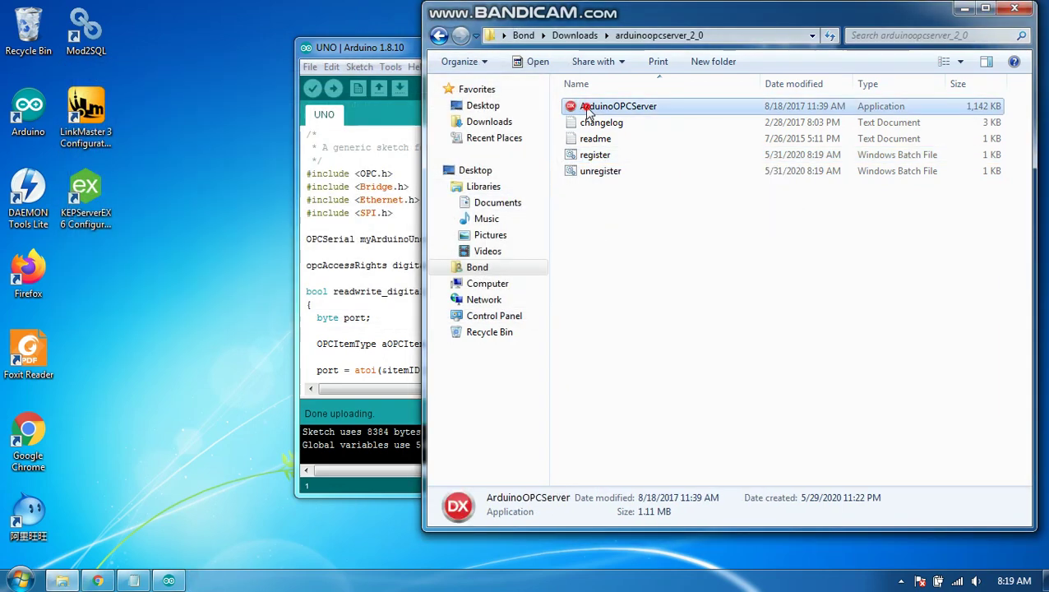
double_click(588, 111)
left_click(585, 309)
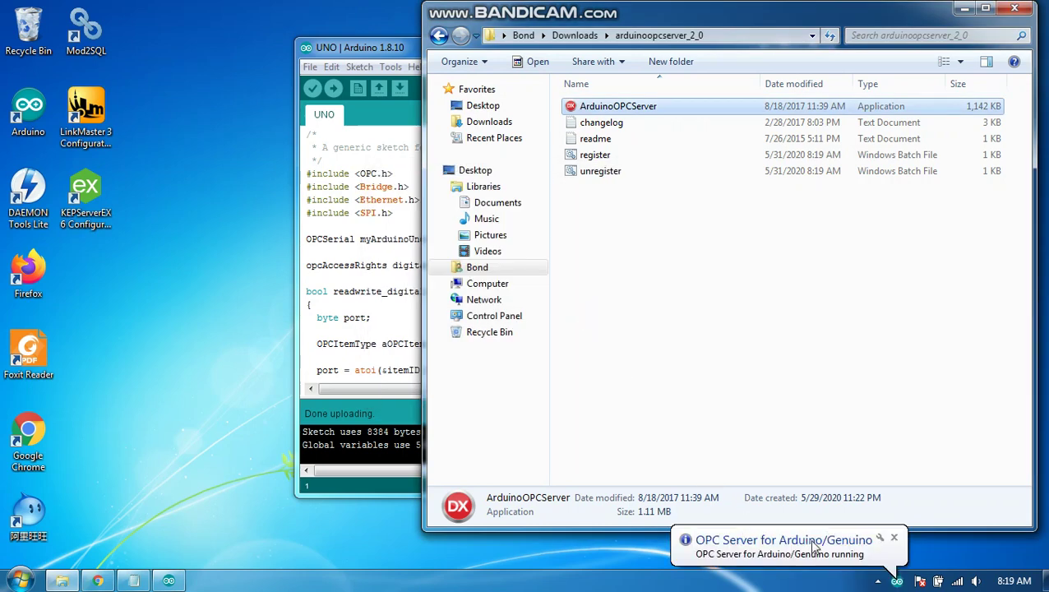
left_click(854, 549)
left_click(901, 581)
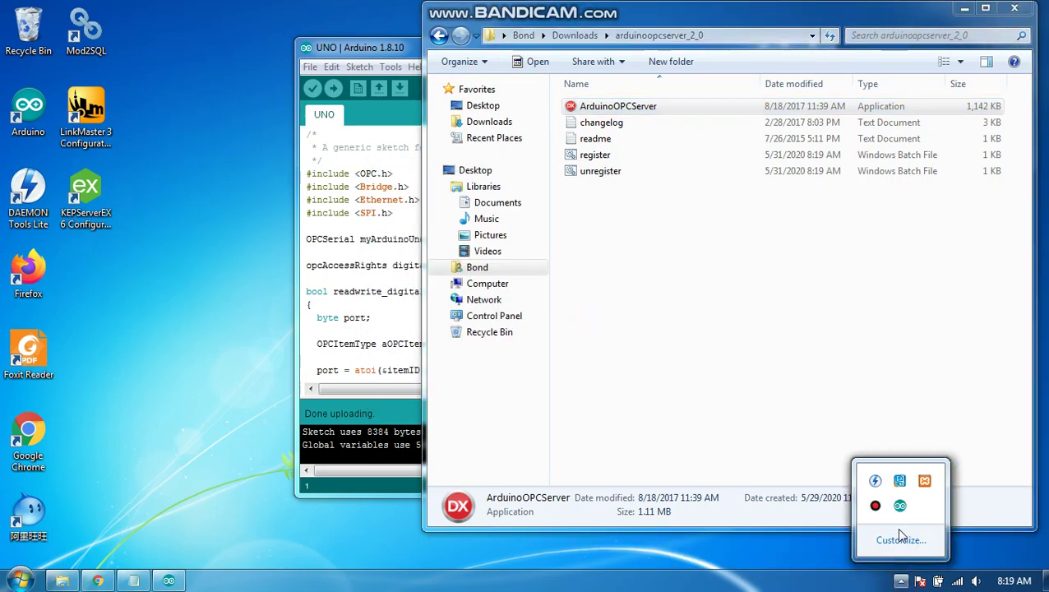
double_click(901, 507)
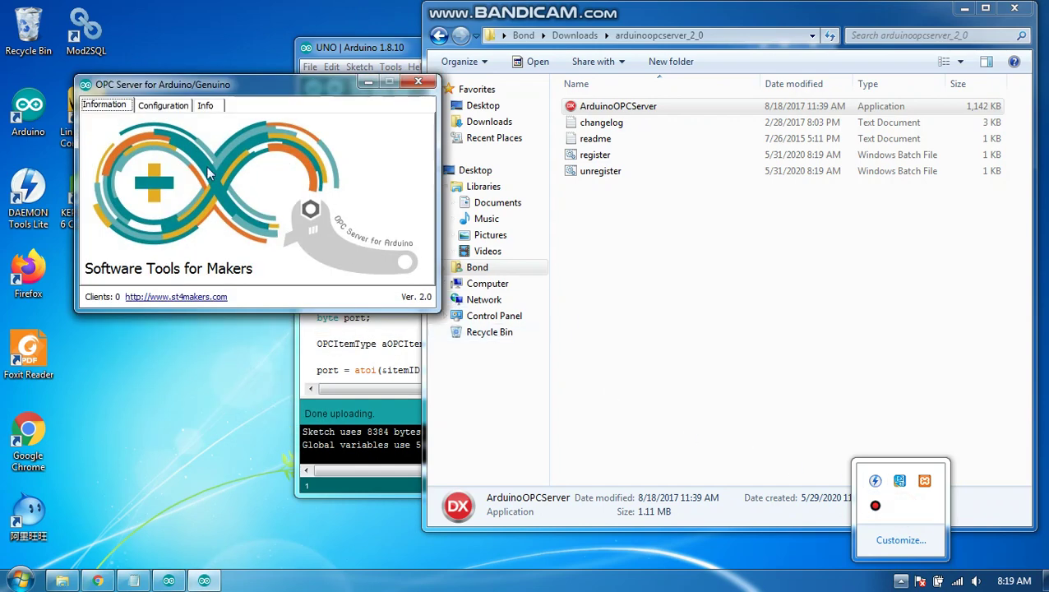
Step: Add an Arduino Serial configuration, set its serial port to COM4, and save the configuration
left_click(148, 105)
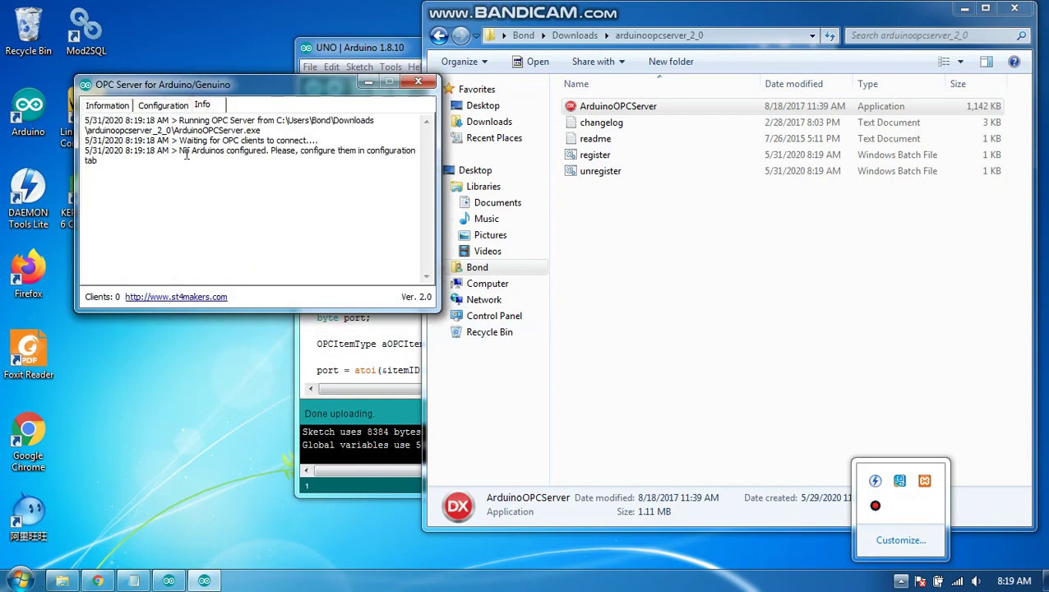
left_click(165, 106)
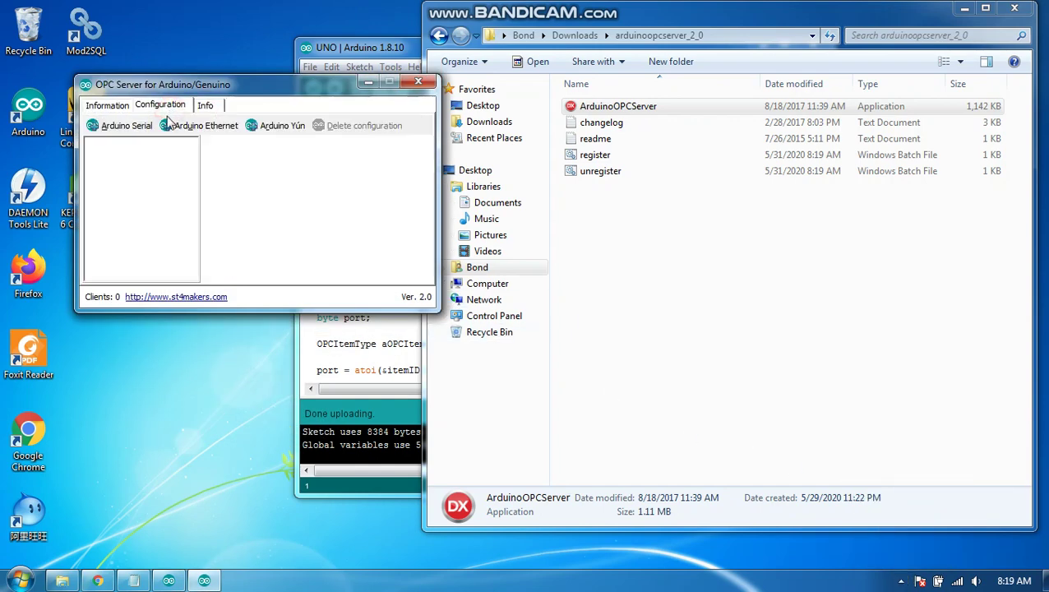
left_click(119, 127)
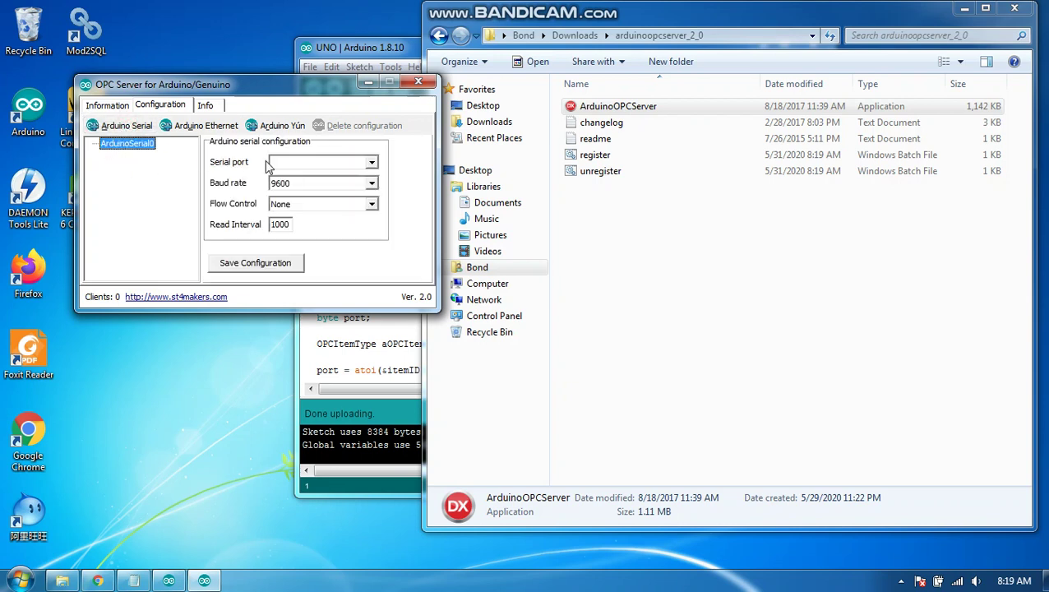
left_click(372, 163)
left_click(320, 176)
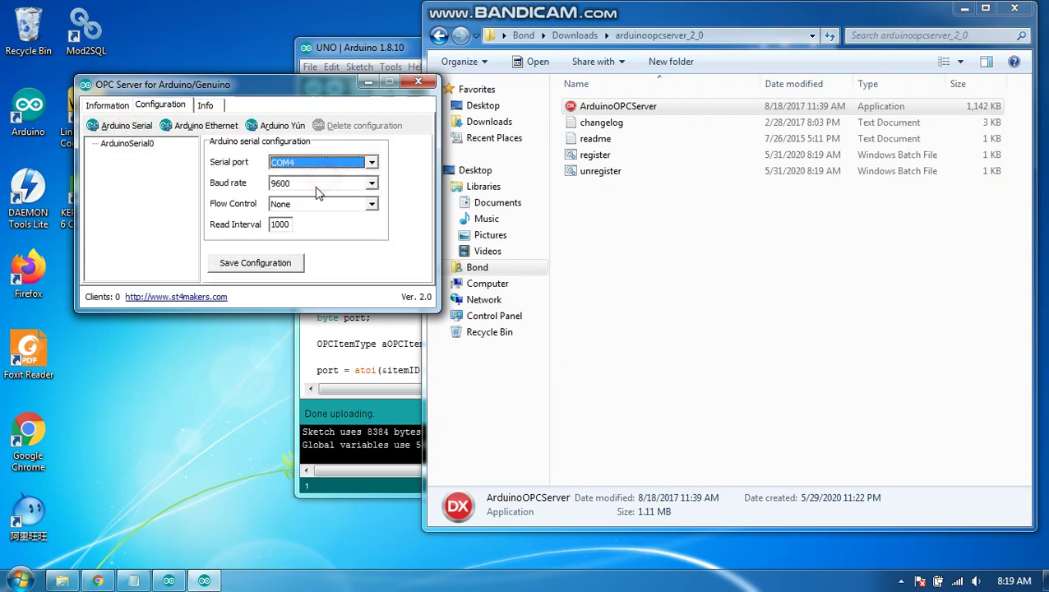
left_click(278, 271)
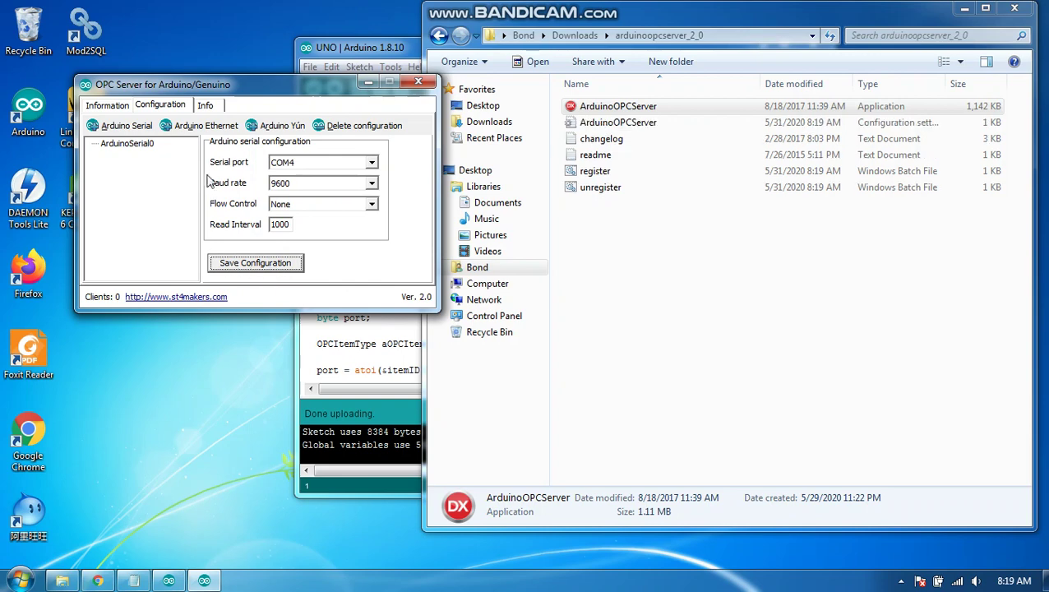
Step: Restart ArduinoOPCServer, reopen its window from the notification area, and check the server's info log
left_click(205, 105)
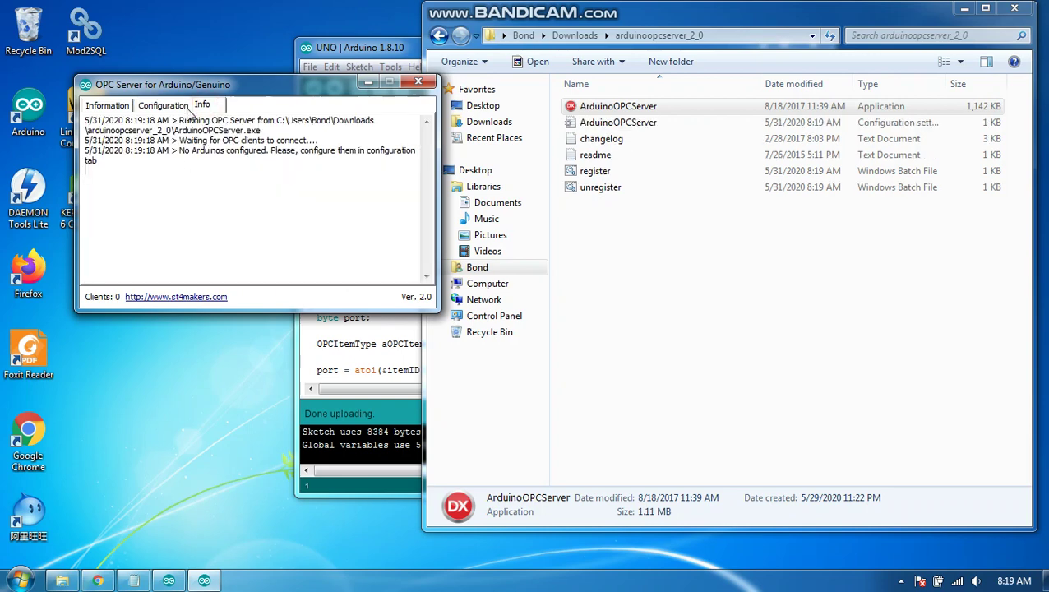
left_click(419, 83)
double_click(610, 111)
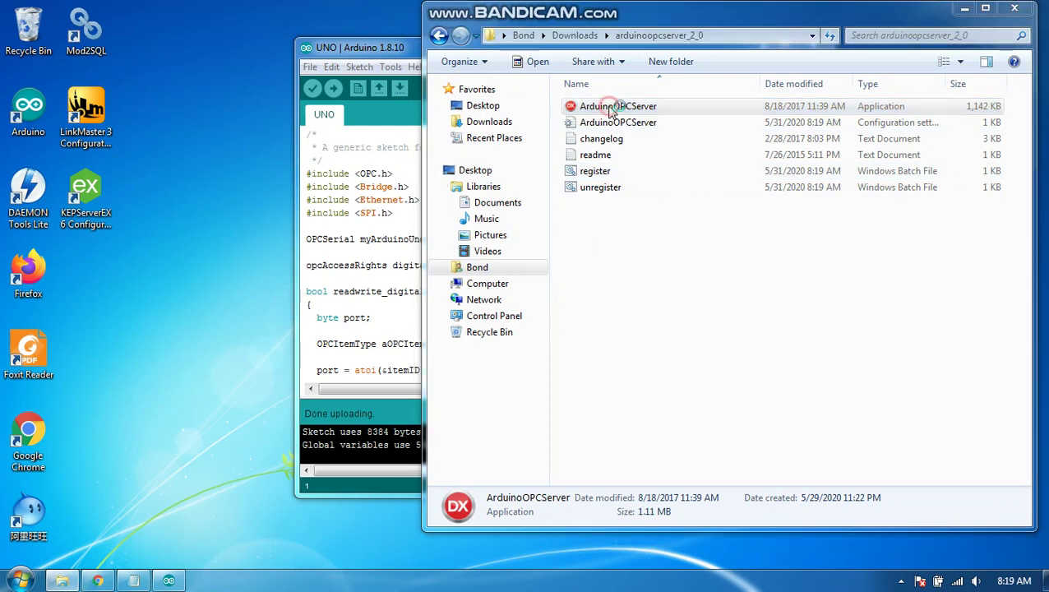
left_click(576, 313)
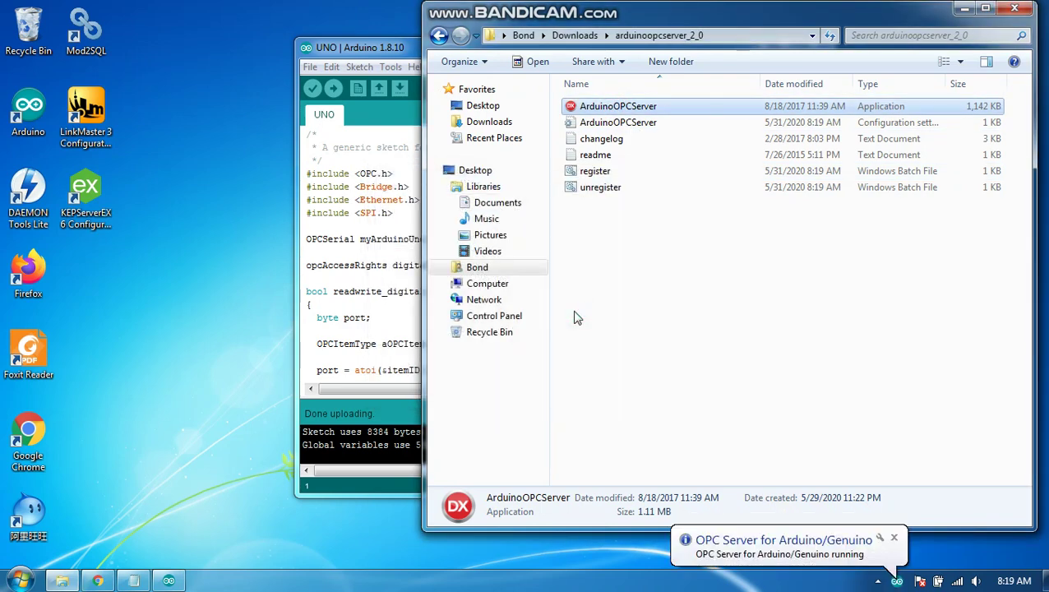
left_click_drag(894, 582, 900, 509)
double_click(900, 509)
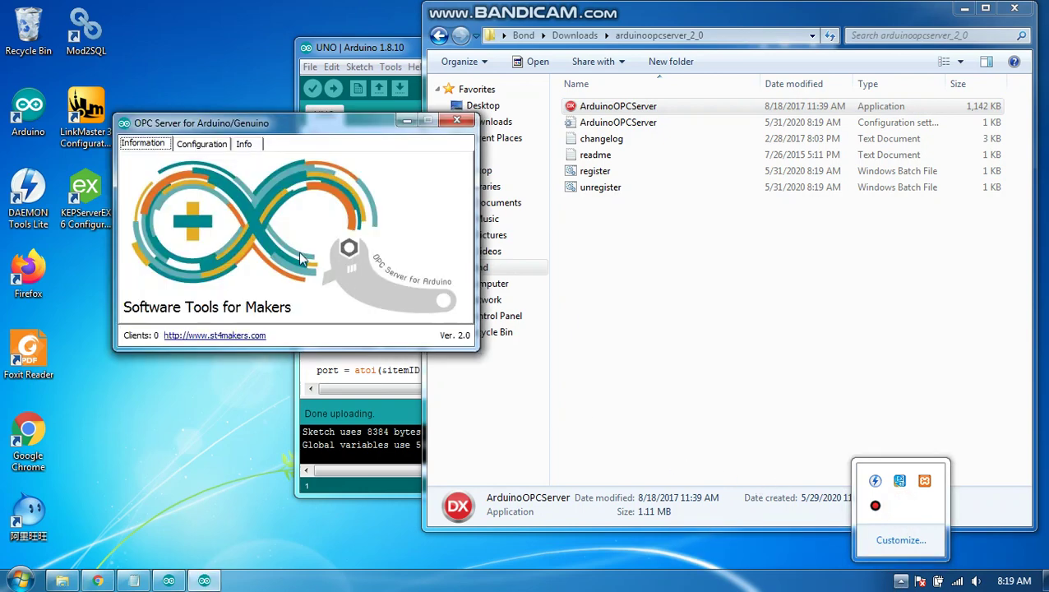
left_click(202, 144)
left_click(243, 144)
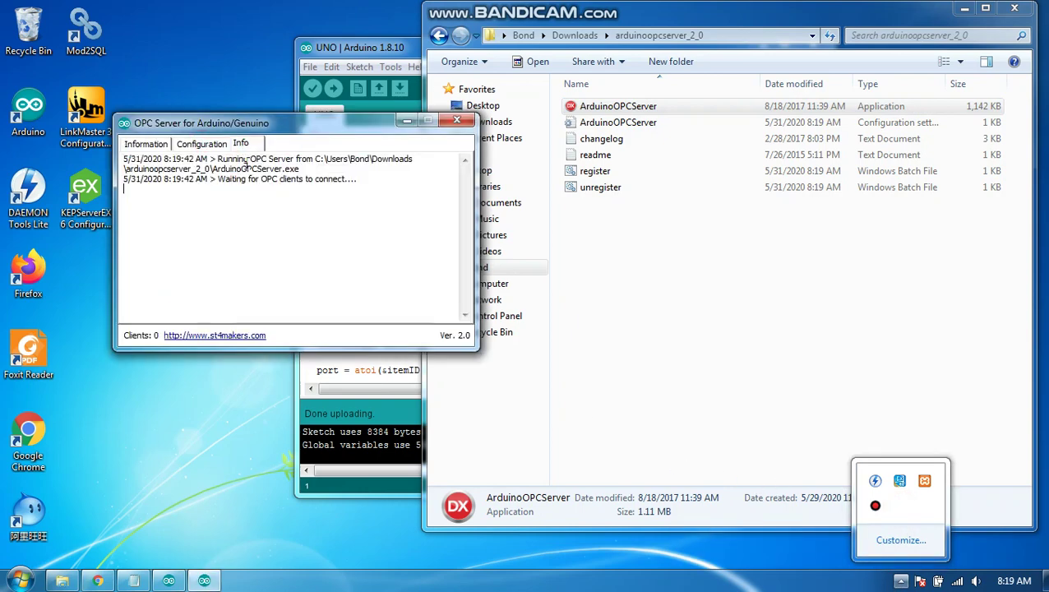
left_click_drag(220, 177, 358, 191)
left_click(360, 203)
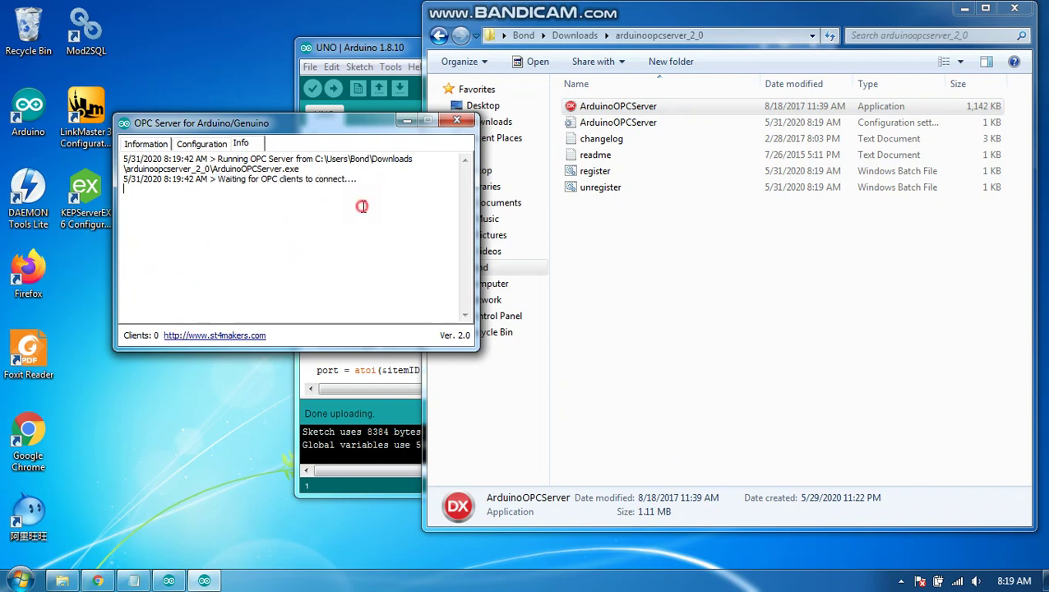
Step: Launch MatrikonOPC Explorer from the installed programs
left_click(33, 570)
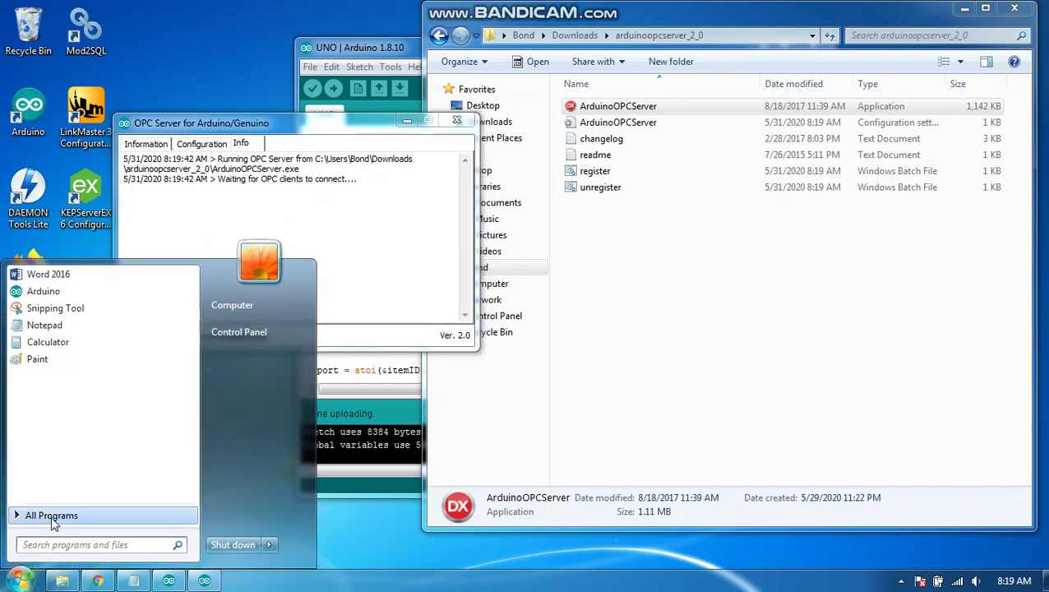
left_click(51, 516)
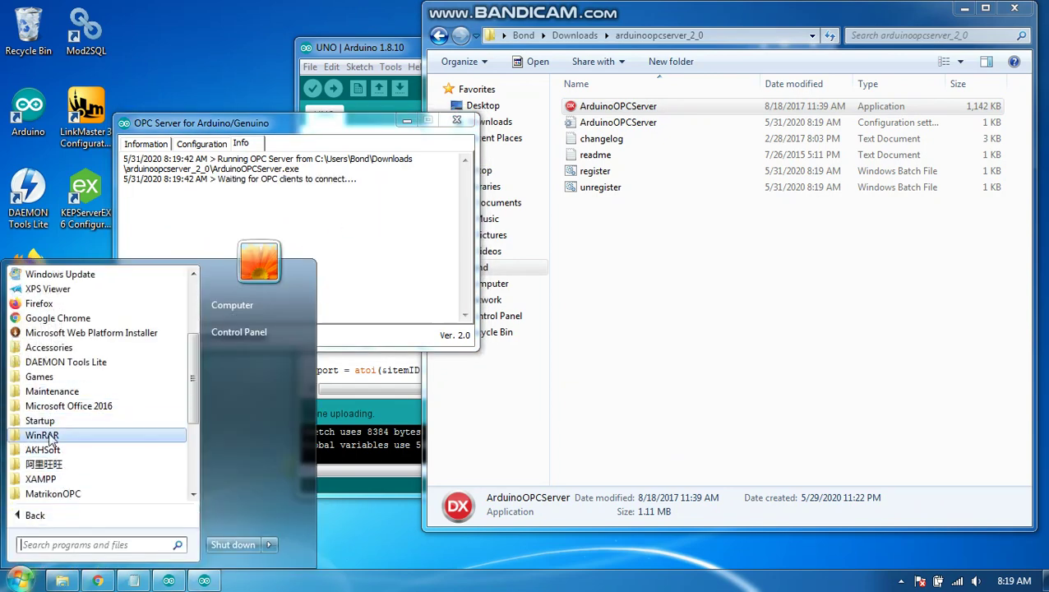
scroll(64, 411, "down", 4)
left_click(59, 333)
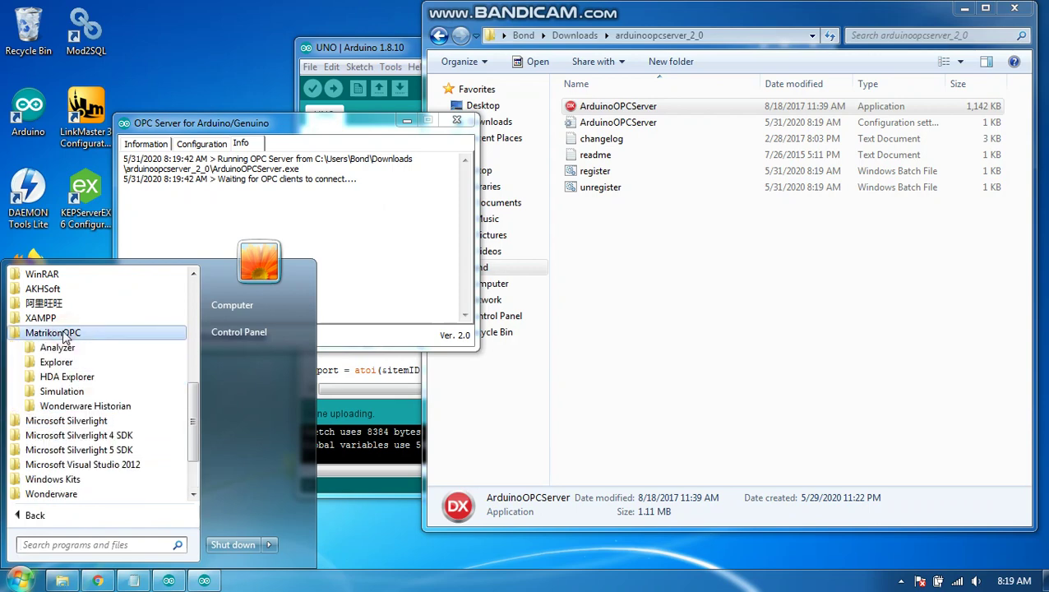
left_click(60, 363)
left_click(91, 376)
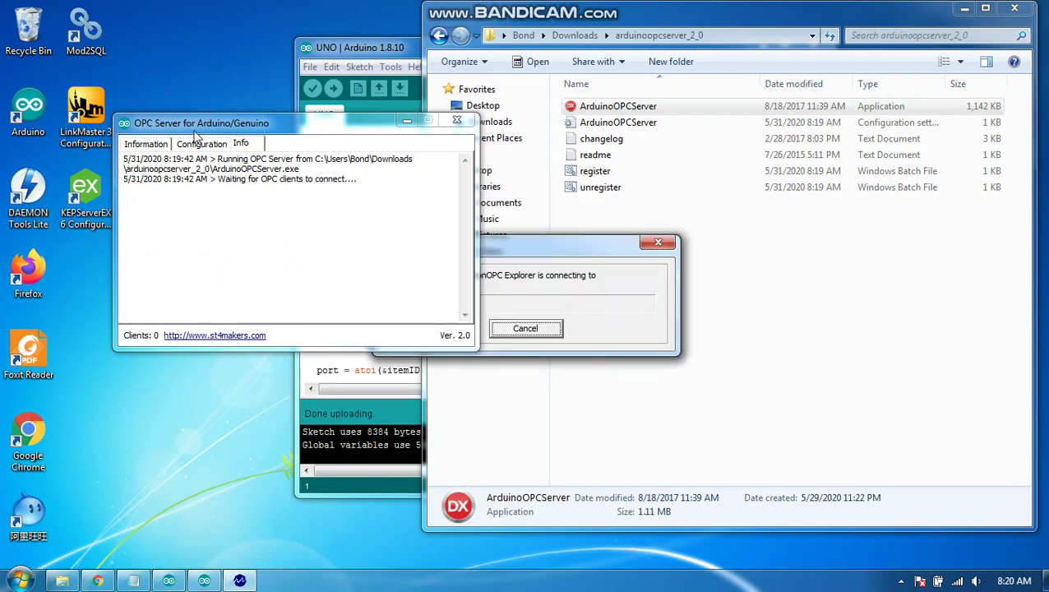
Step: Move the Arduino OPC server window aside and connect MatrikonOPC Explorer to ArduinoOPCServer.2 on the local host
left_click_drag(175, 128, 855, 11)
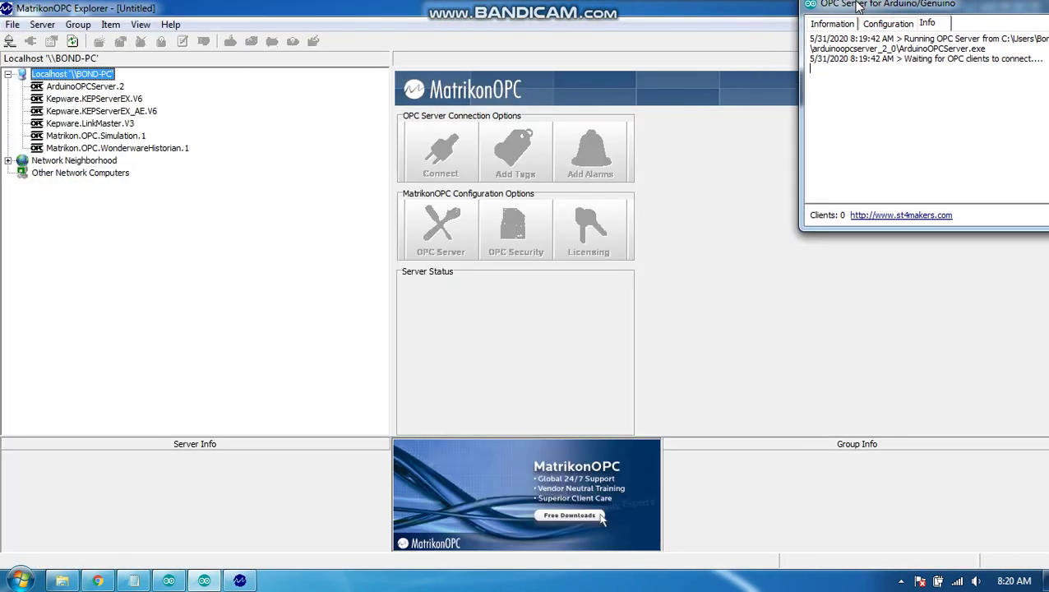
left_click(69, 89)
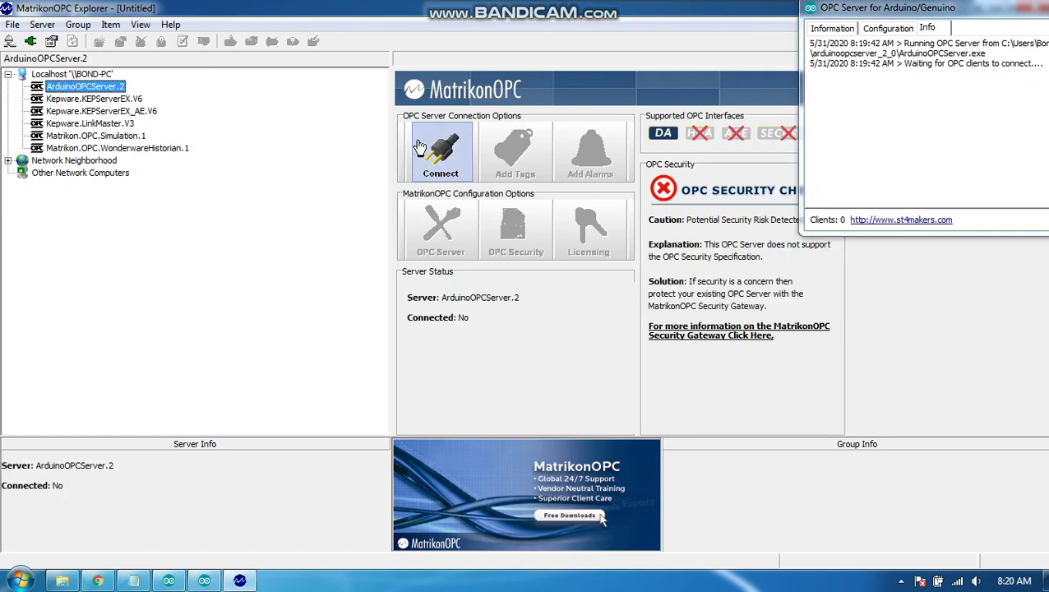
left_click(441, 156)
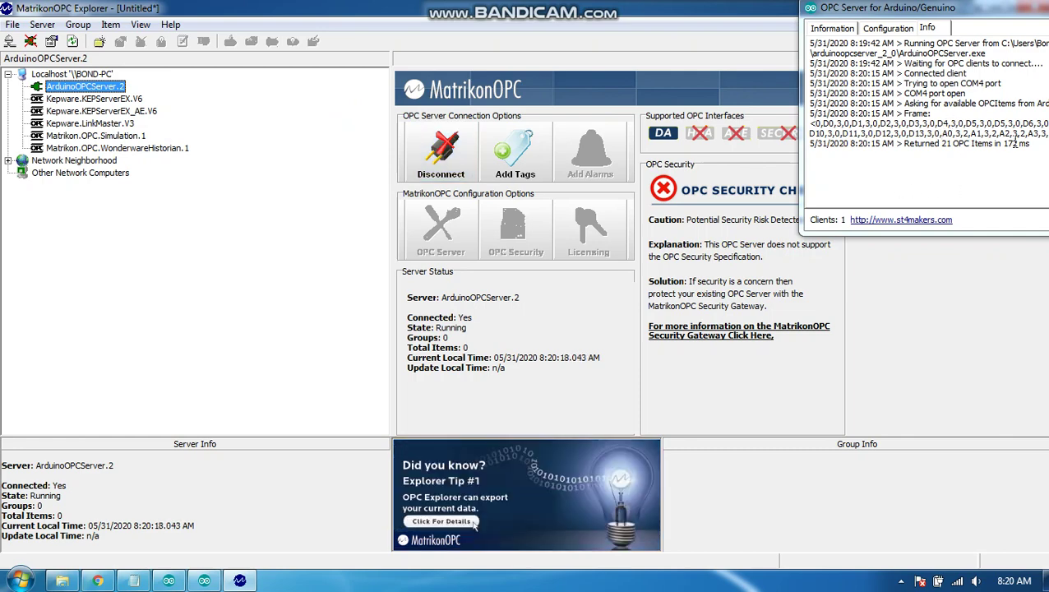
Step: Open tag entry for the connected server and add all available tags, ArduinoSerial0.D0 to D13, to the tags to be added
left_click(515, 156)
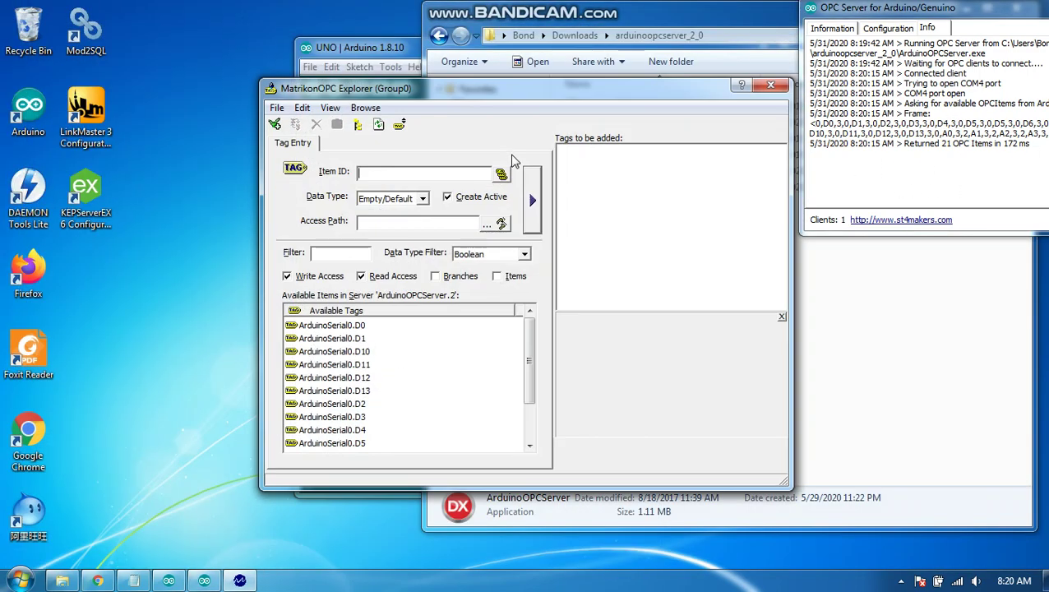
left_click(330, 326)
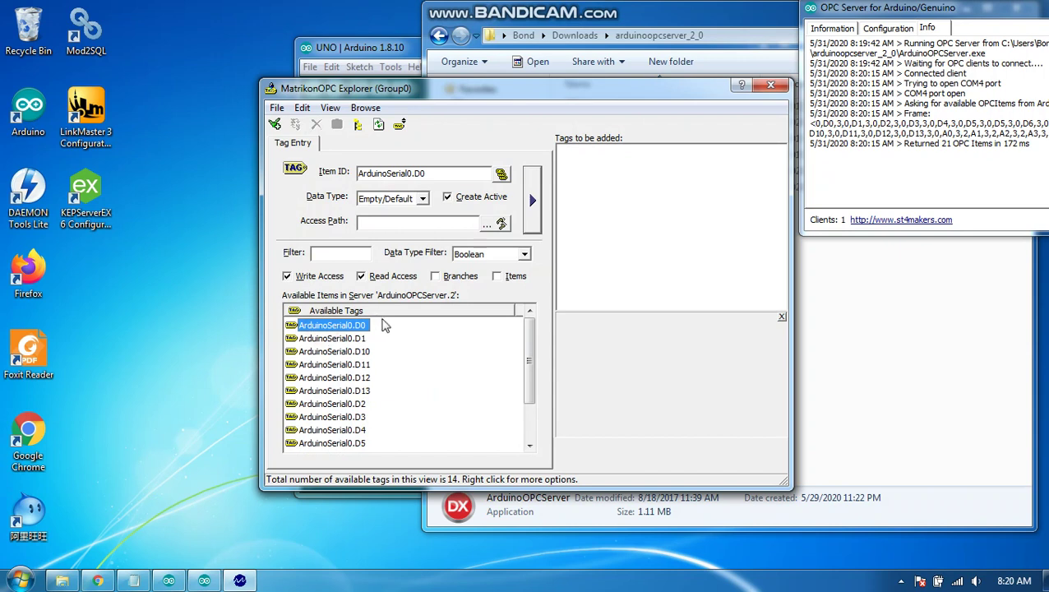
left_click_drag(385, 327, 358, 449)
scroll(386, 408, "up", 2)
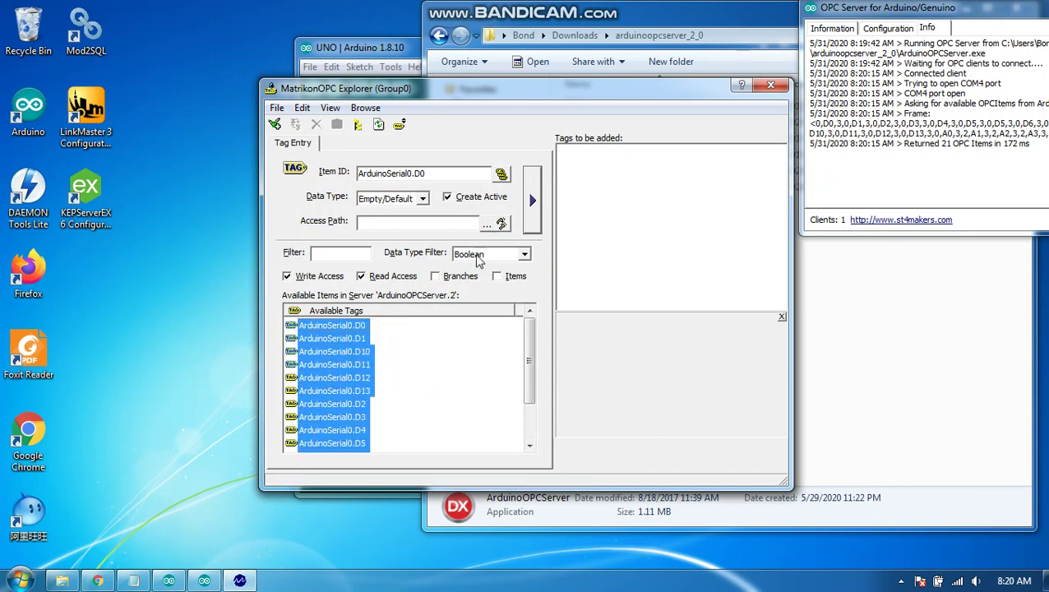
right_click(431, 359)
left_click(485, 401)
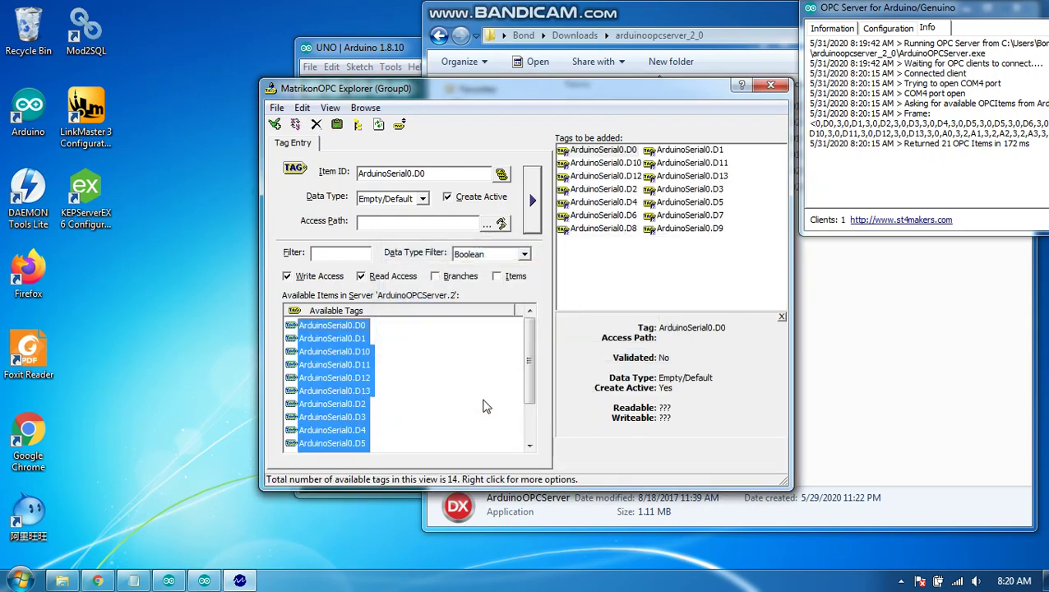
Step: Add the analog tags ArduinoSerial0.A0, ArduinoSerial0.A1 and ArduinoSerial0.A2 to the tags to be added by entering their item IDs
left_click(418, 173)
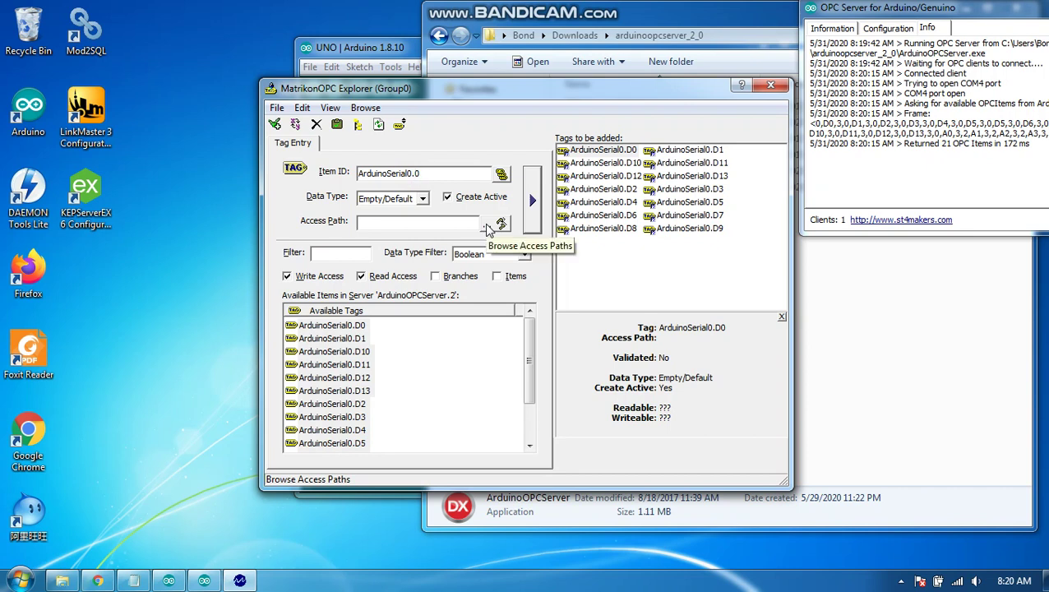
type("a")
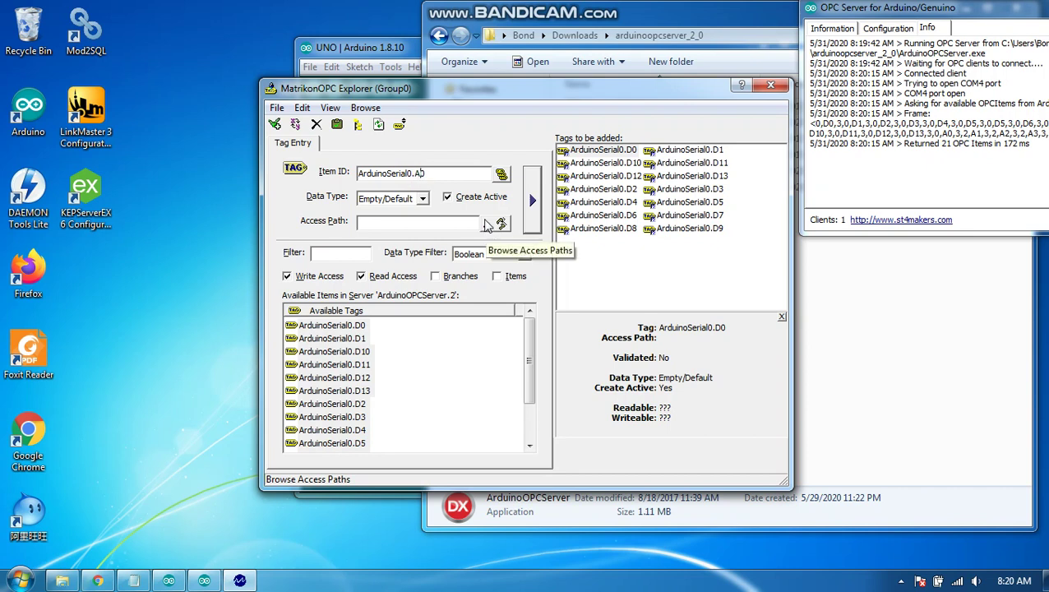
left_click(532, 203)
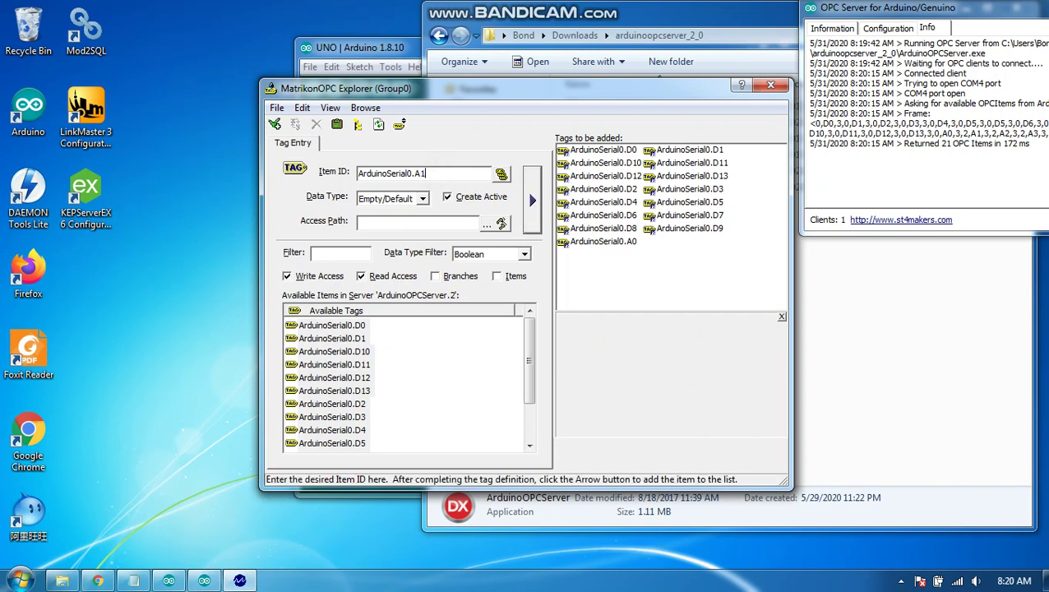
left_click(532, 200)
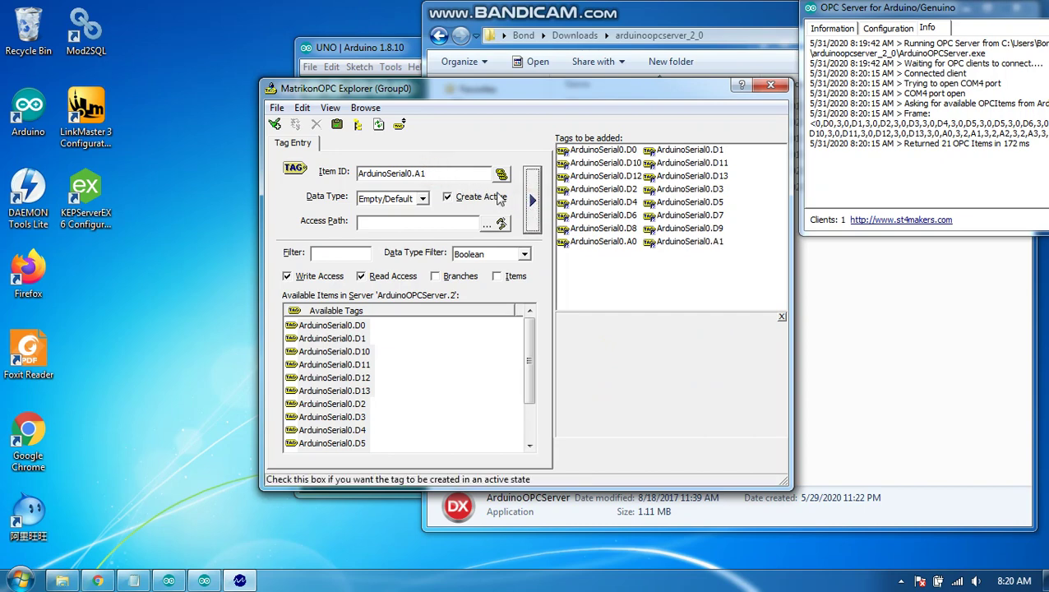
left_click(444, 174)
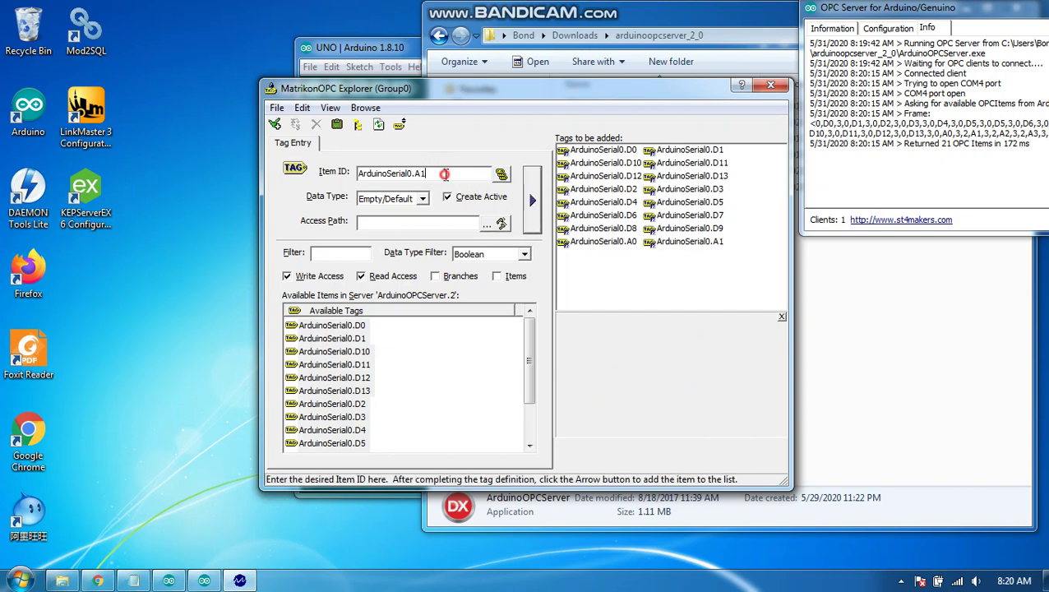
left_click(532, 199)
Step: Add the remaining analog tags ArduinoSerial0.A3, ArduinoSerial0.A4 and ArduinoSerial0.A5 to the tags to be added
left_click(438, 172)
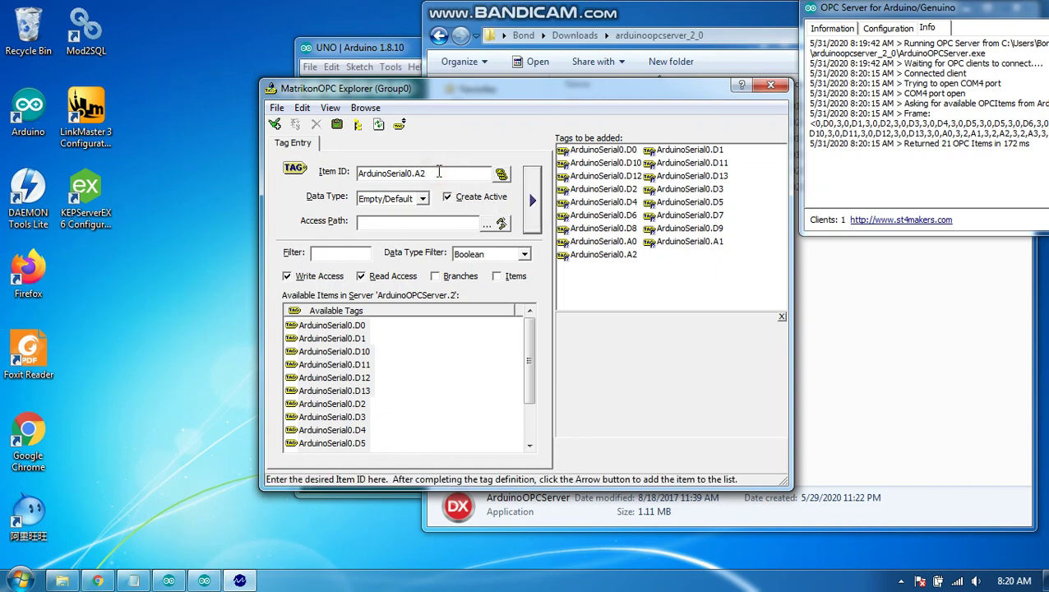
left_click(532, 200)
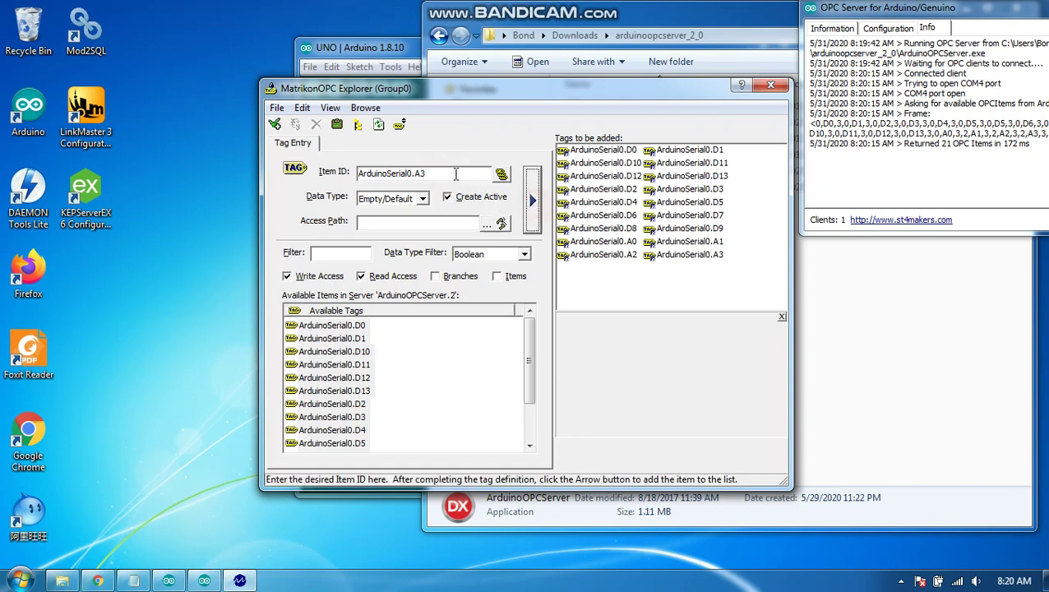
left_click(447, 171)
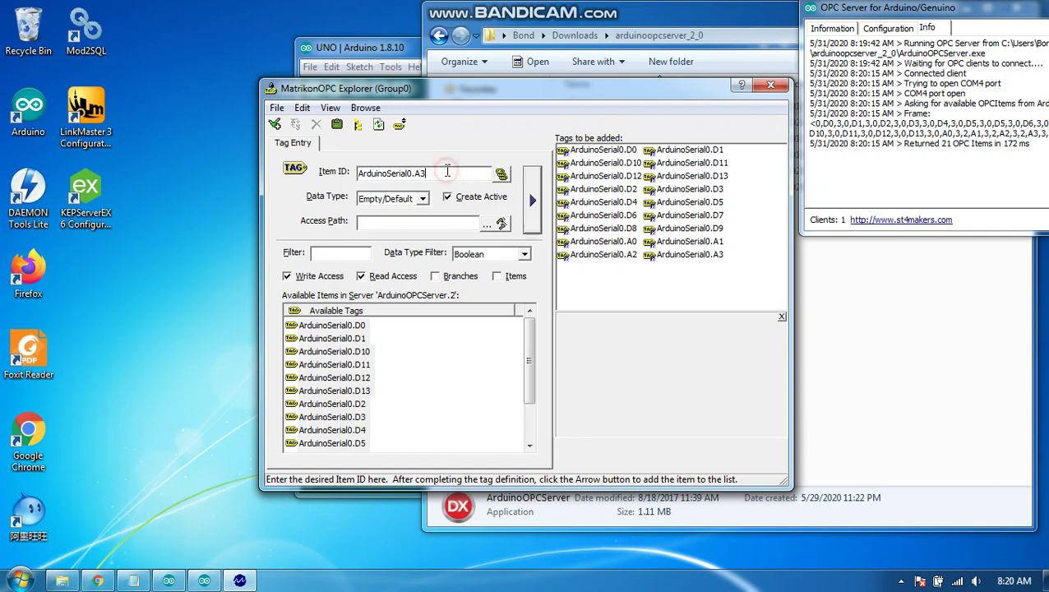
left_click(532, 200)
left_click(448, 171)
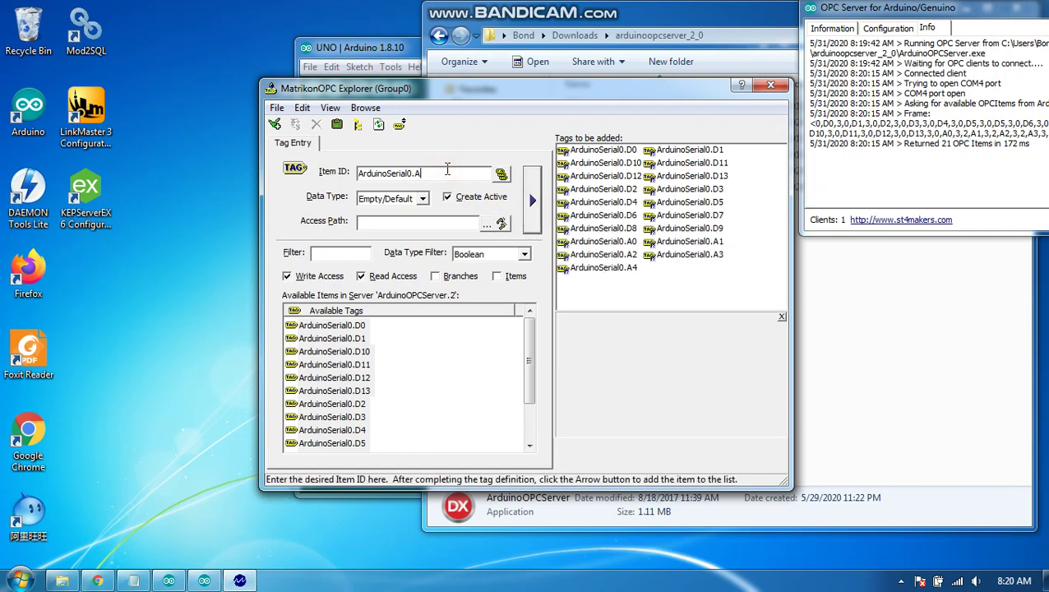
left_click(532, 200)
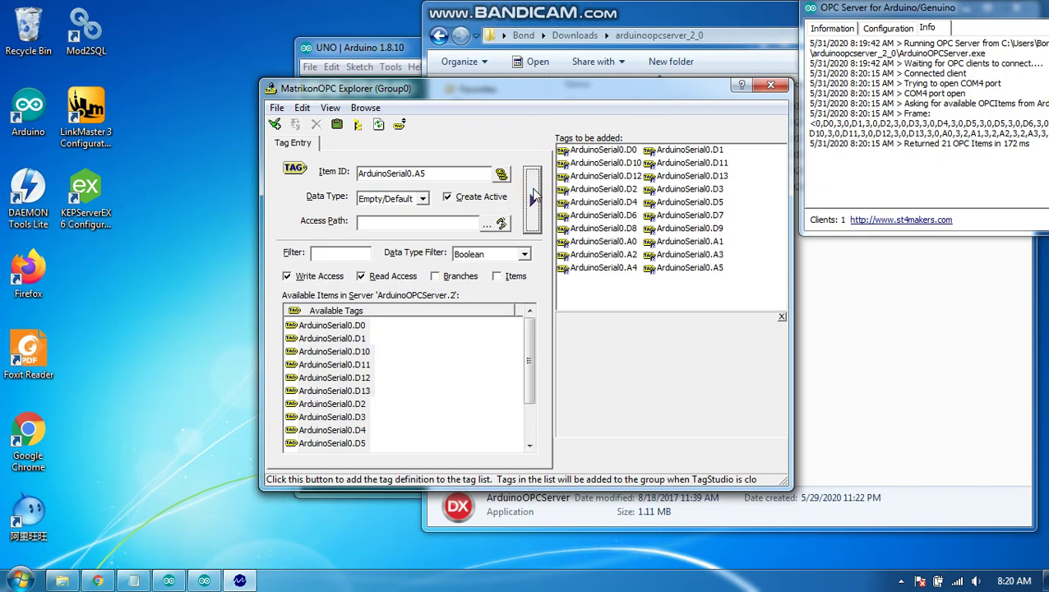
Step: Validate the listed tags, then add them to Group0 and check the live values, selecting ArduinoSerial0.D0
left_click(341, 125)
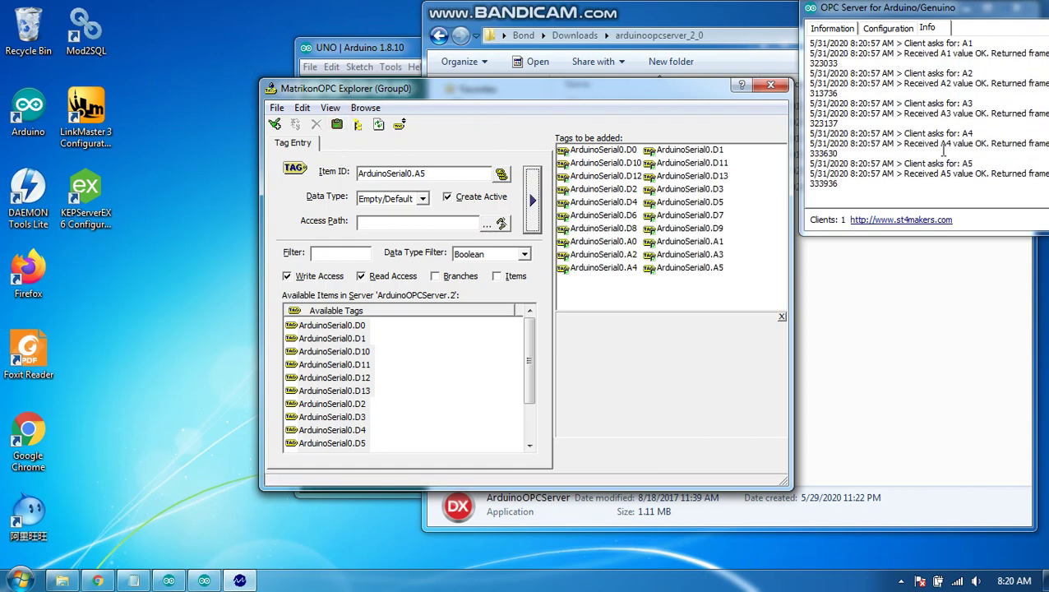
left_click(277, 124)
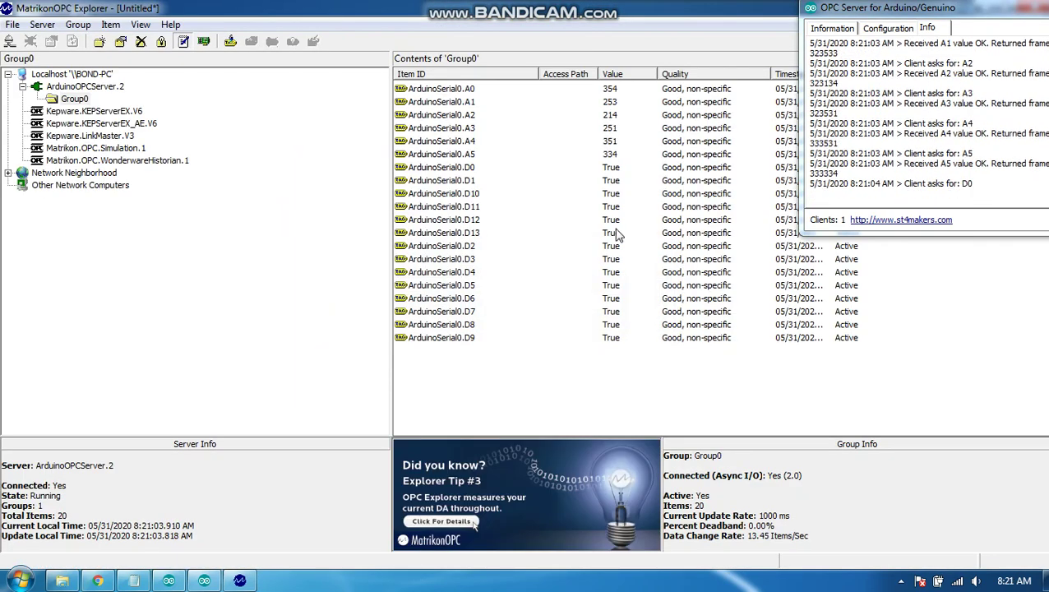
left_click(606, 168)
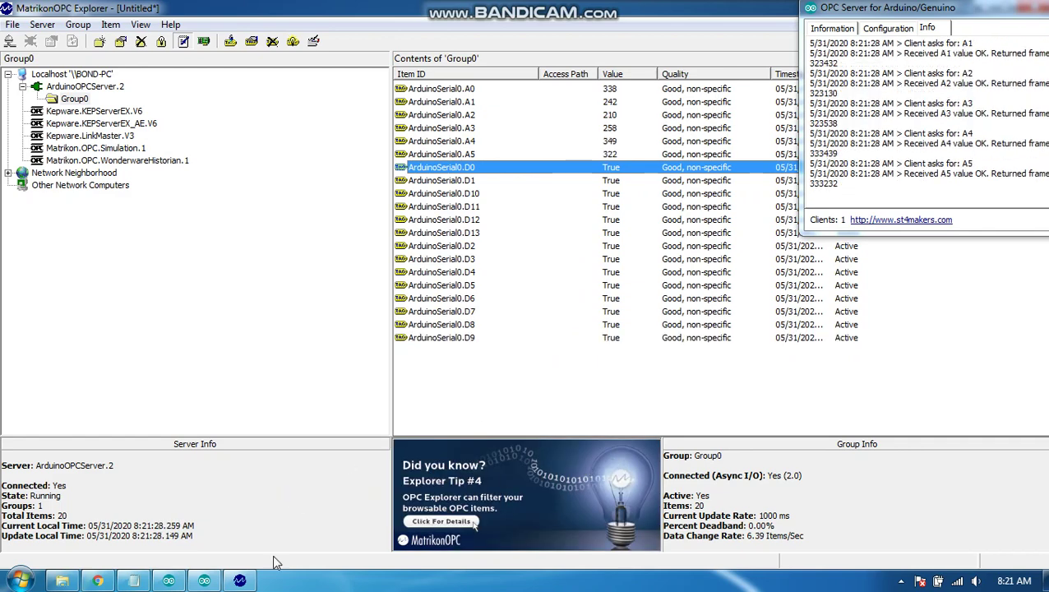
Step: Switch to the open Notepad note and add the line "THANKS :" below "Arduino OPC Server to Matrikon OPC"
left_click(133, 580)
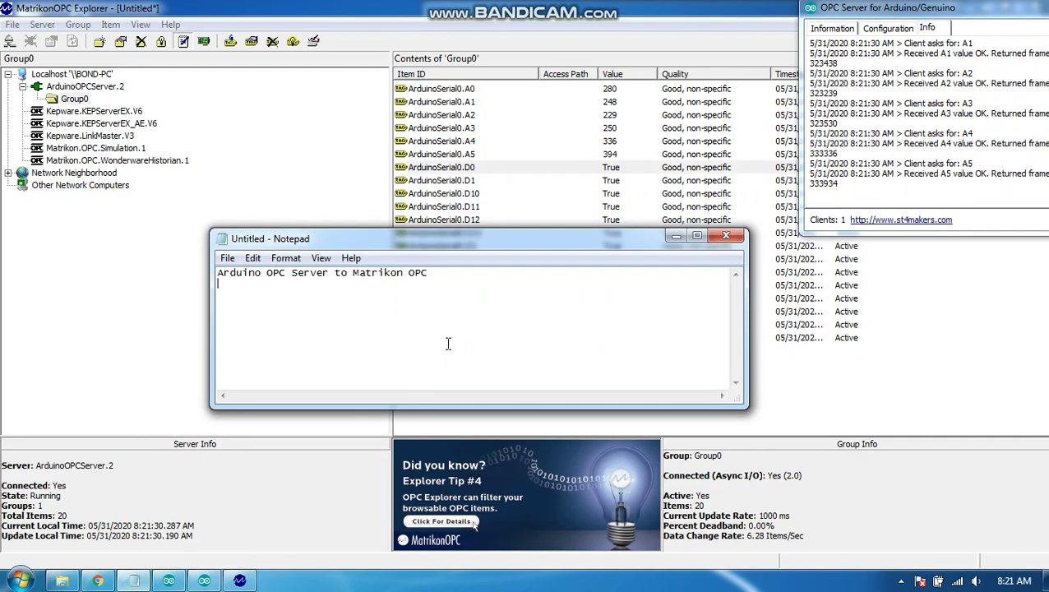
type("THAS")
key("BackSpace")
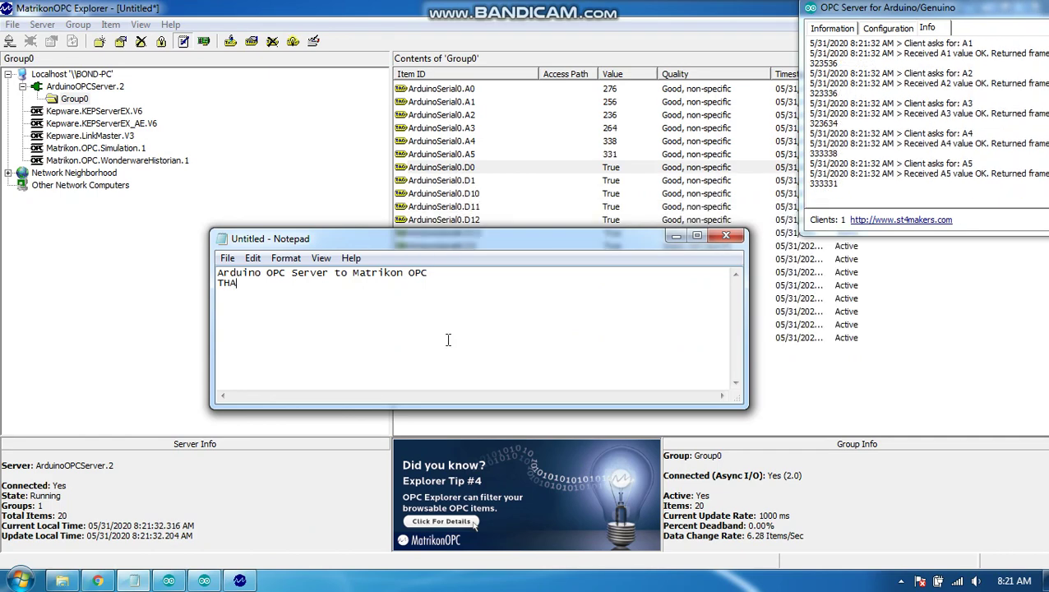
type("NKS :")
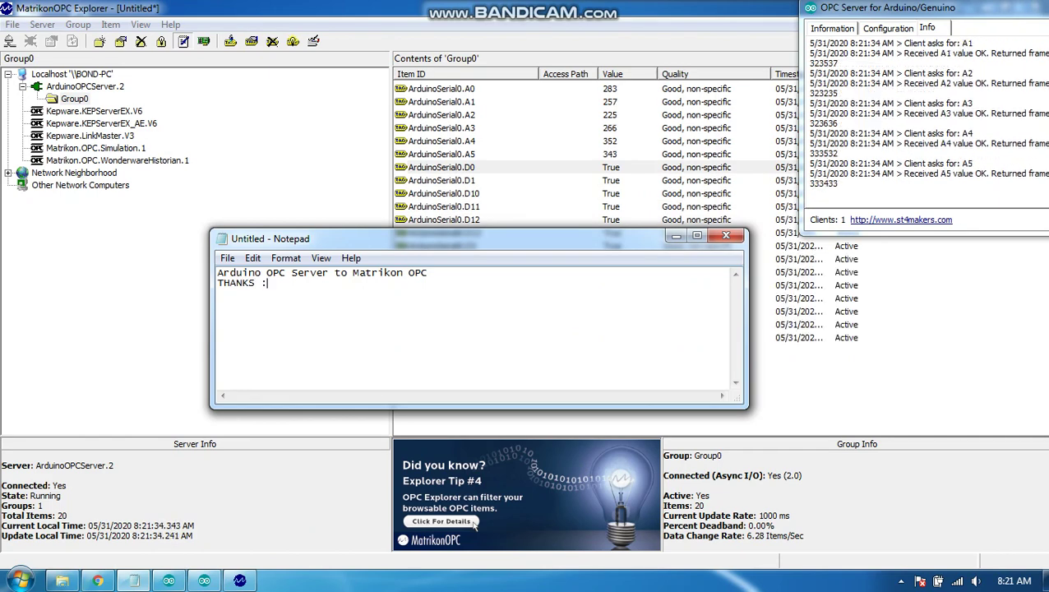